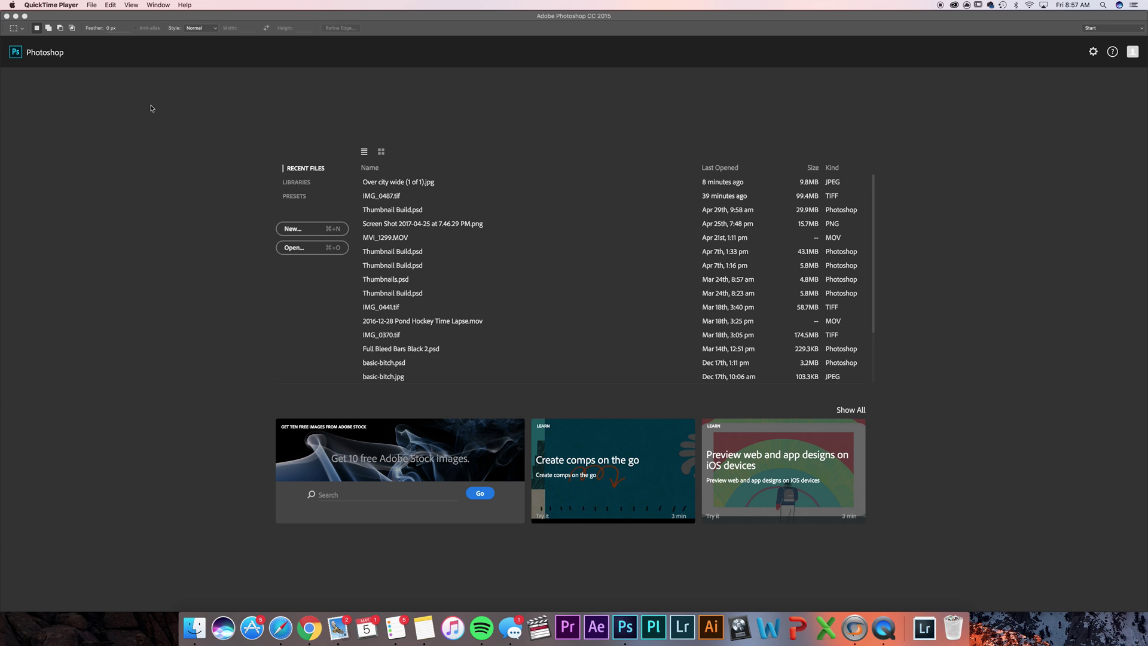
- Open the photo Over city wide (1 of 1).jpg in Photoshop
click(307, 250)
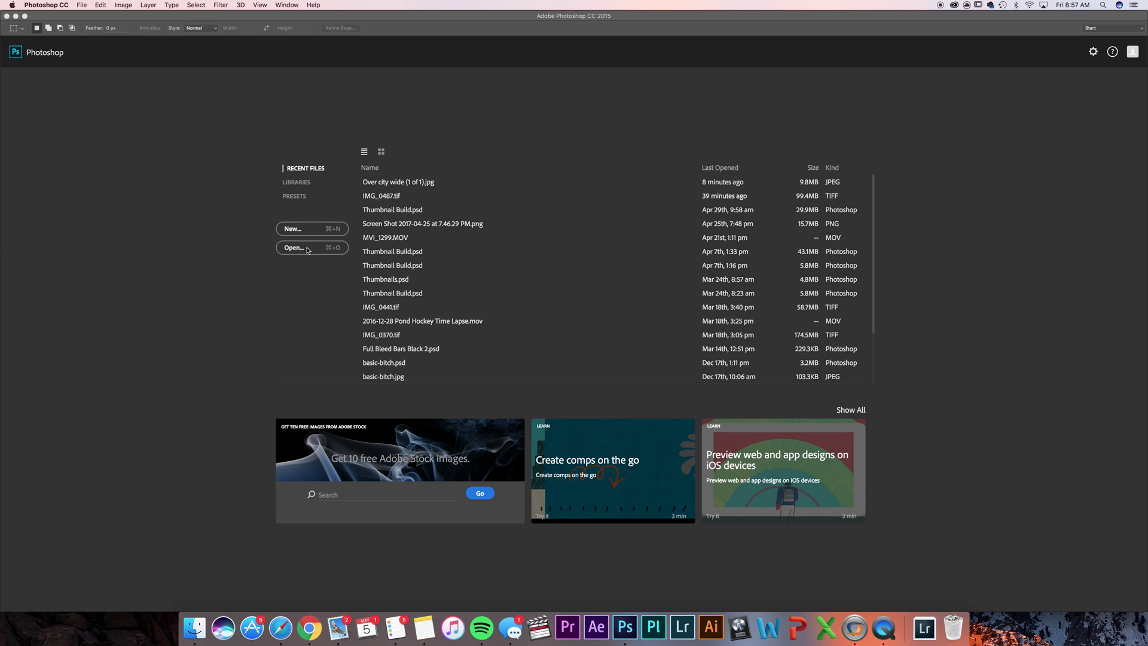
click(307, 249)
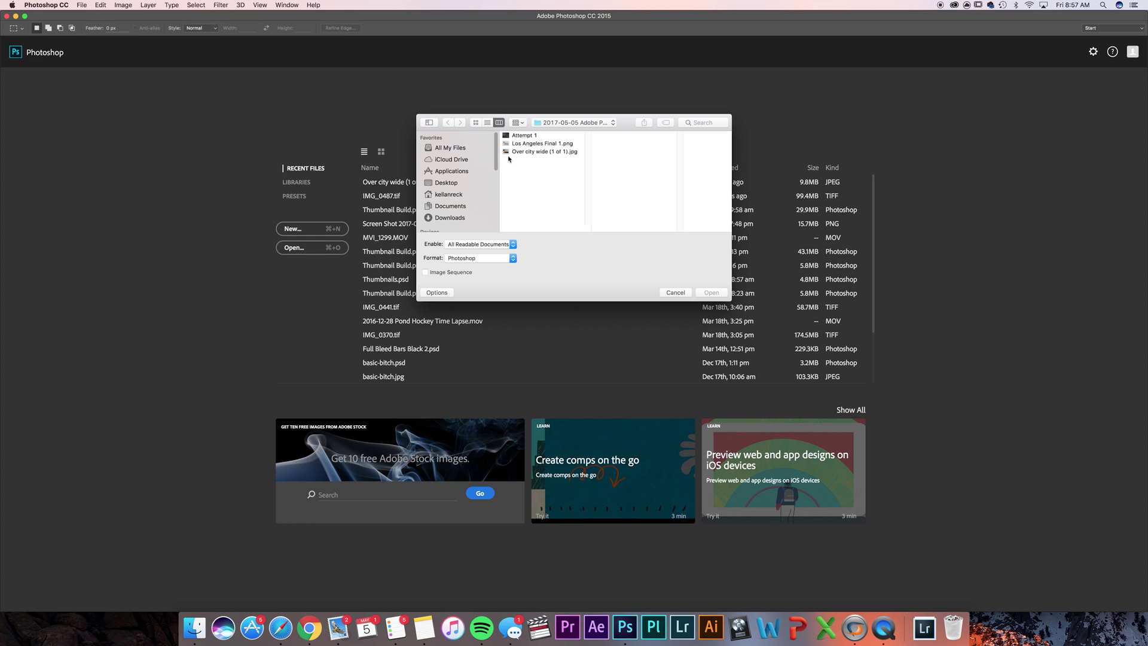
click(514, 152)
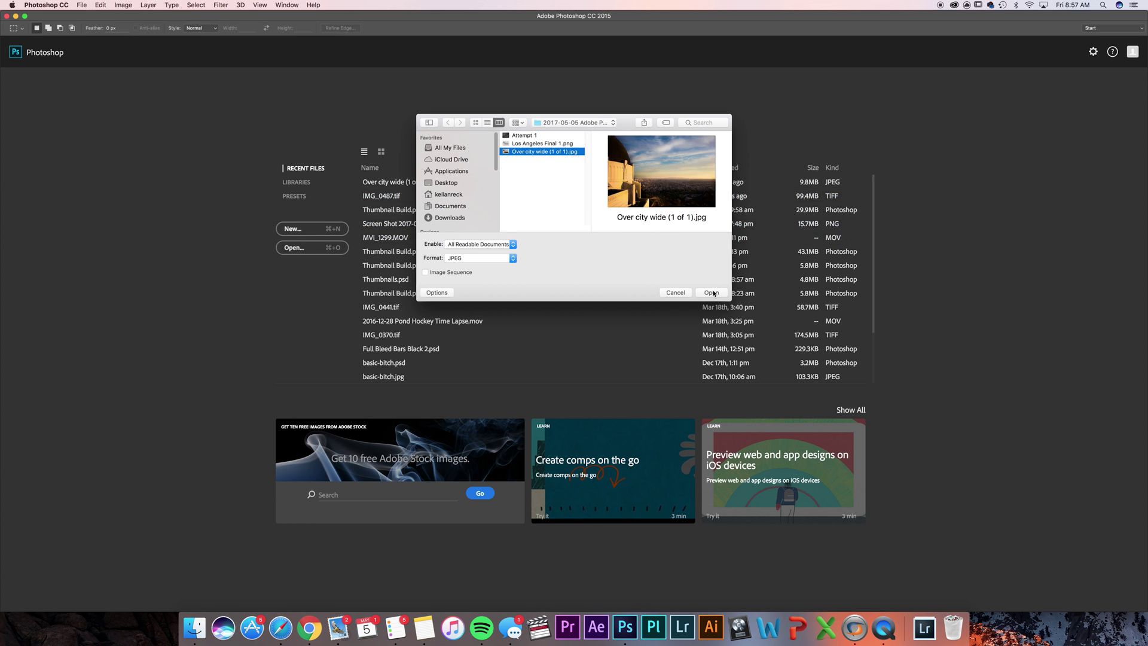
click(711, 293)
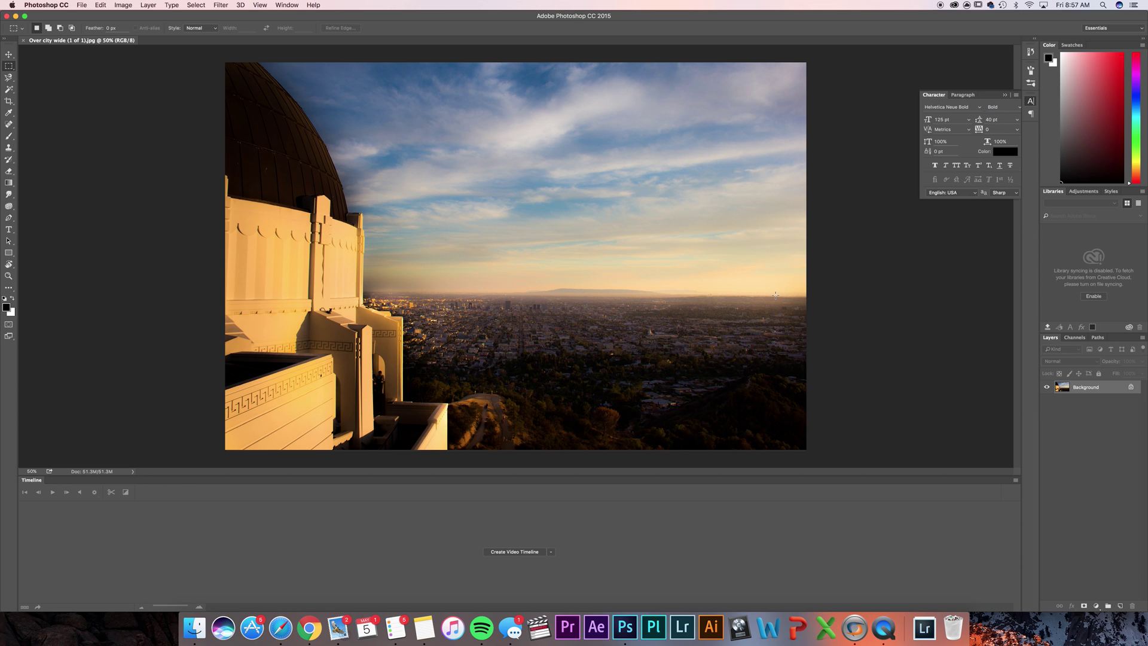
- Create a new 1920×1080 document with a transparent background
click(82, 5)
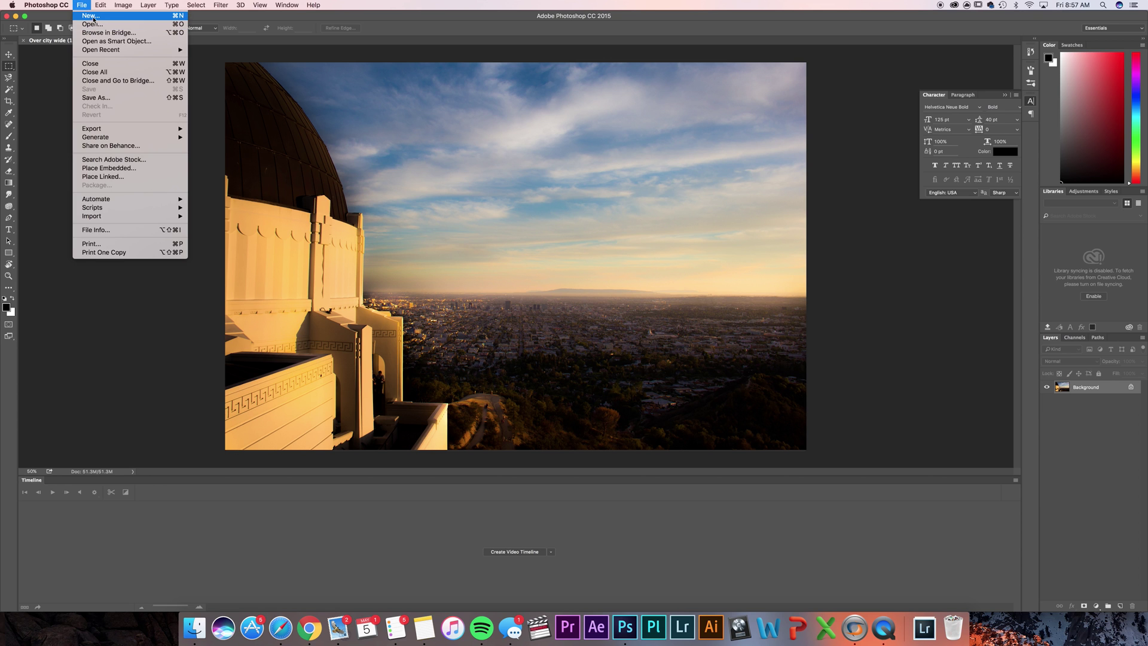
click(90, 16)
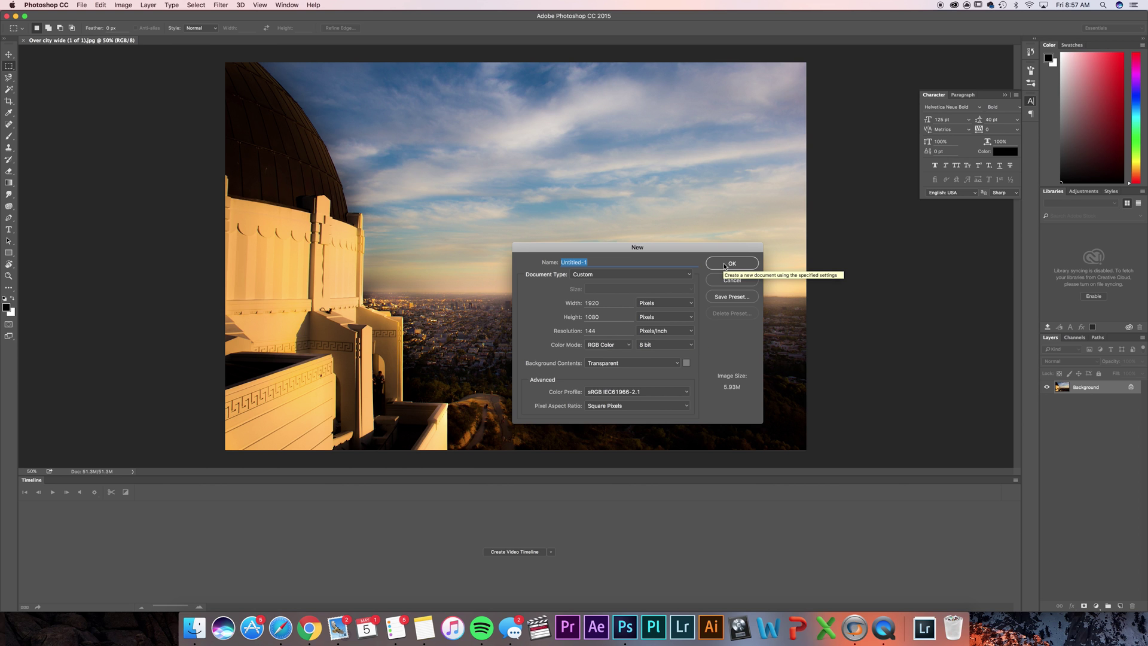
click(725, 266)
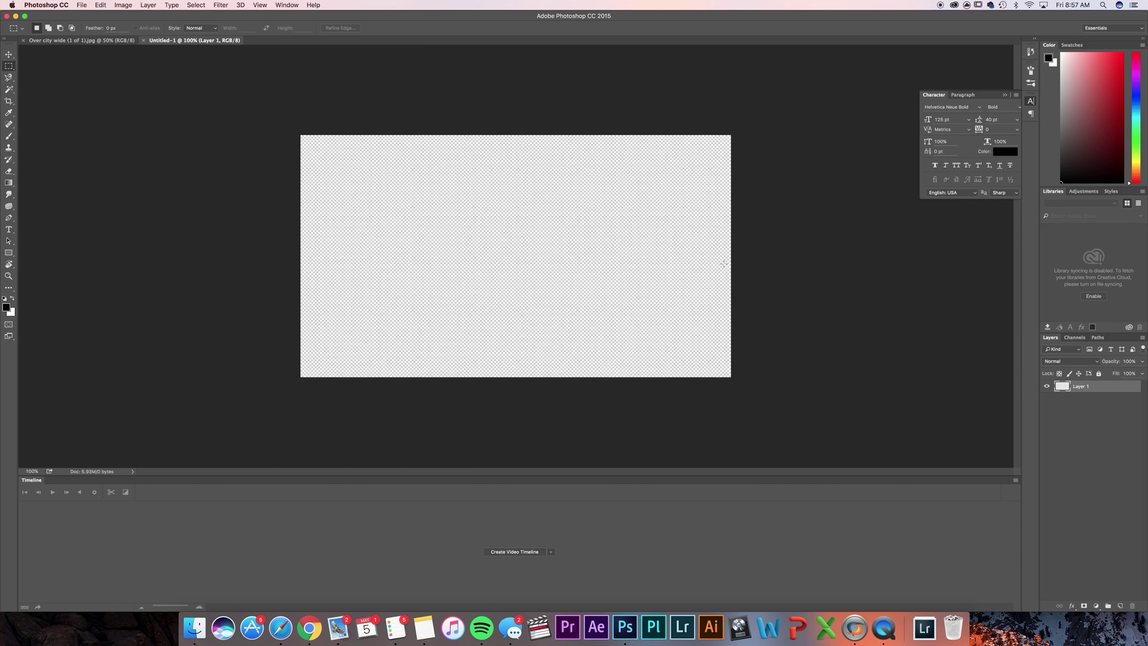
- Unlock the city photo's Background layer, select all of it, and paste it into Untitled-1
click(104, 40)
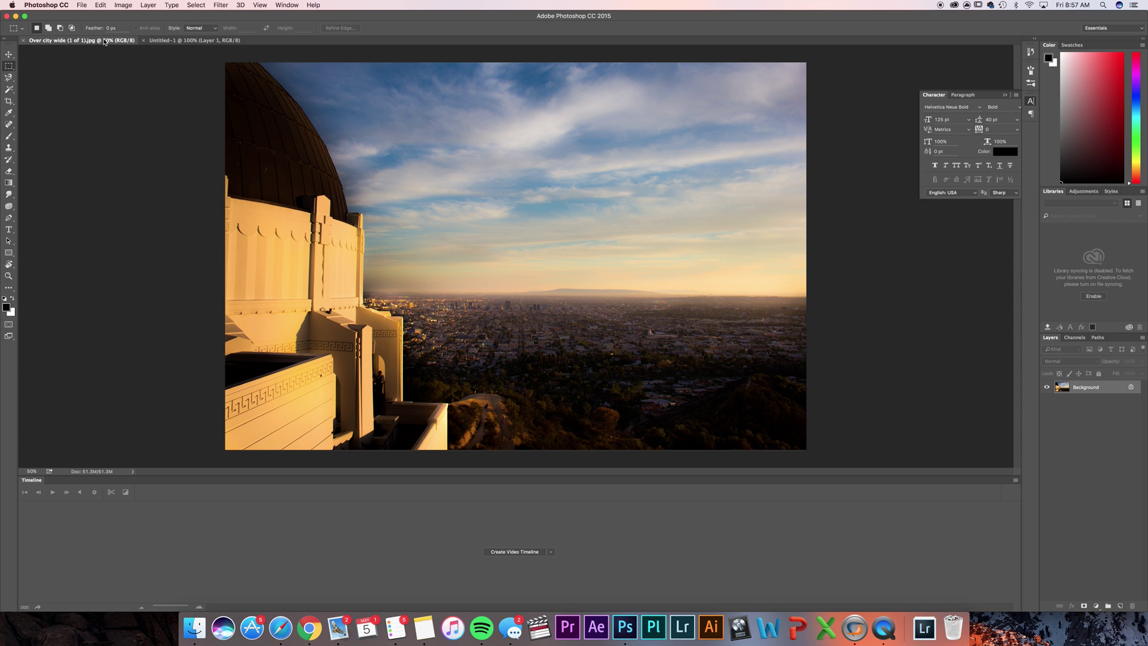
click(1131, 387)
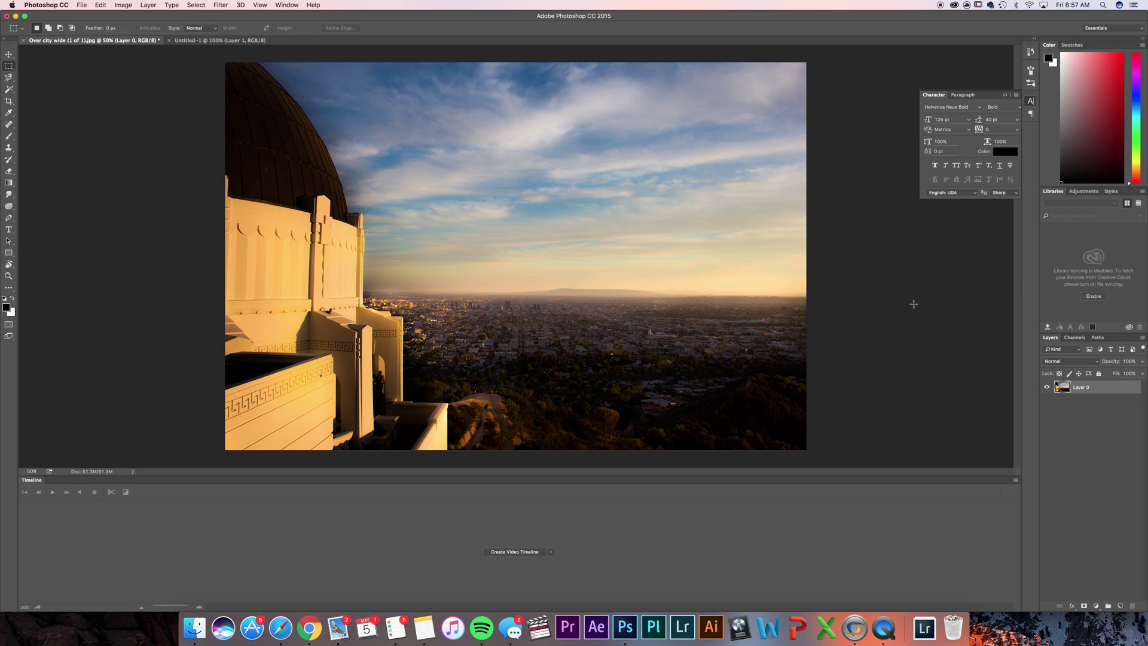
key(super+a)
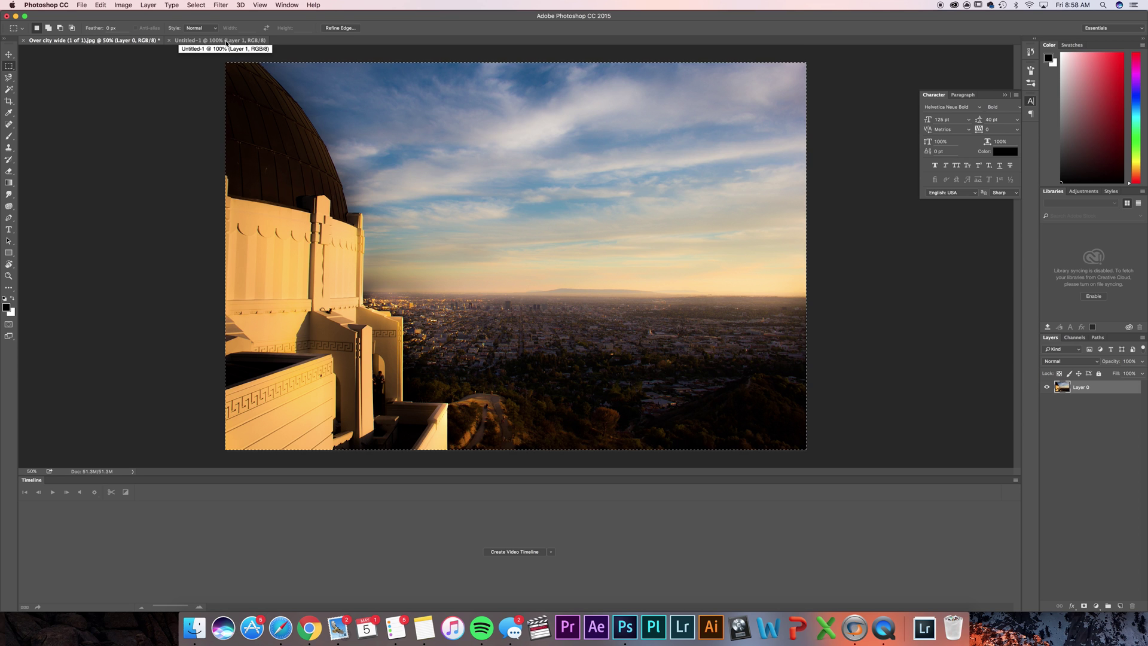
click(226, 41)
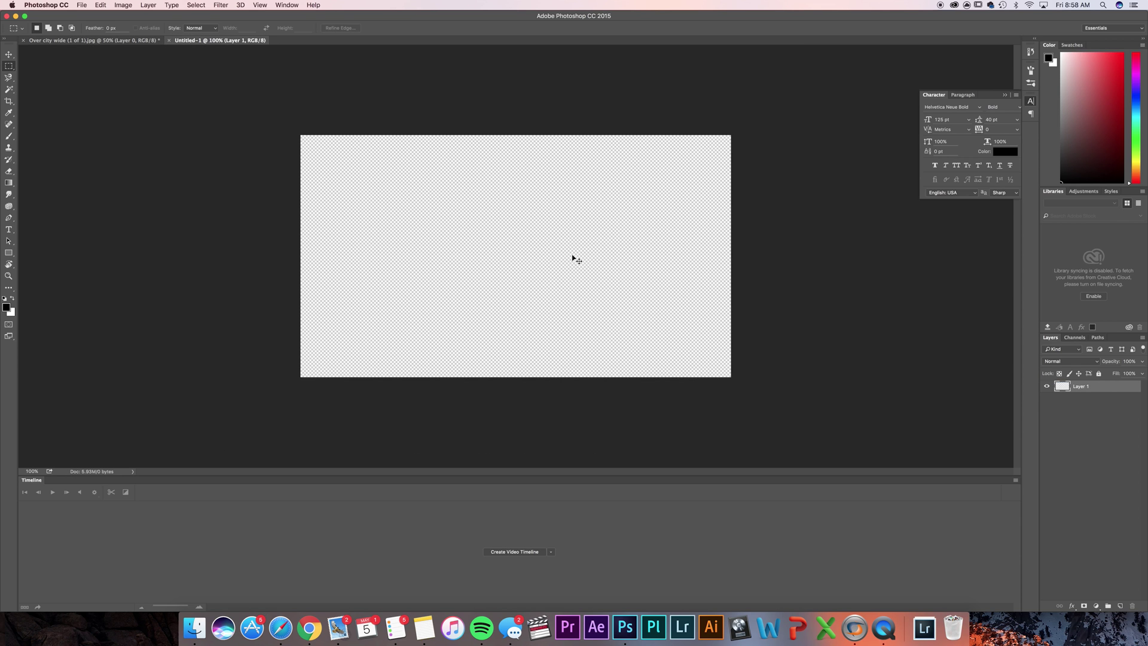
key(super+v)
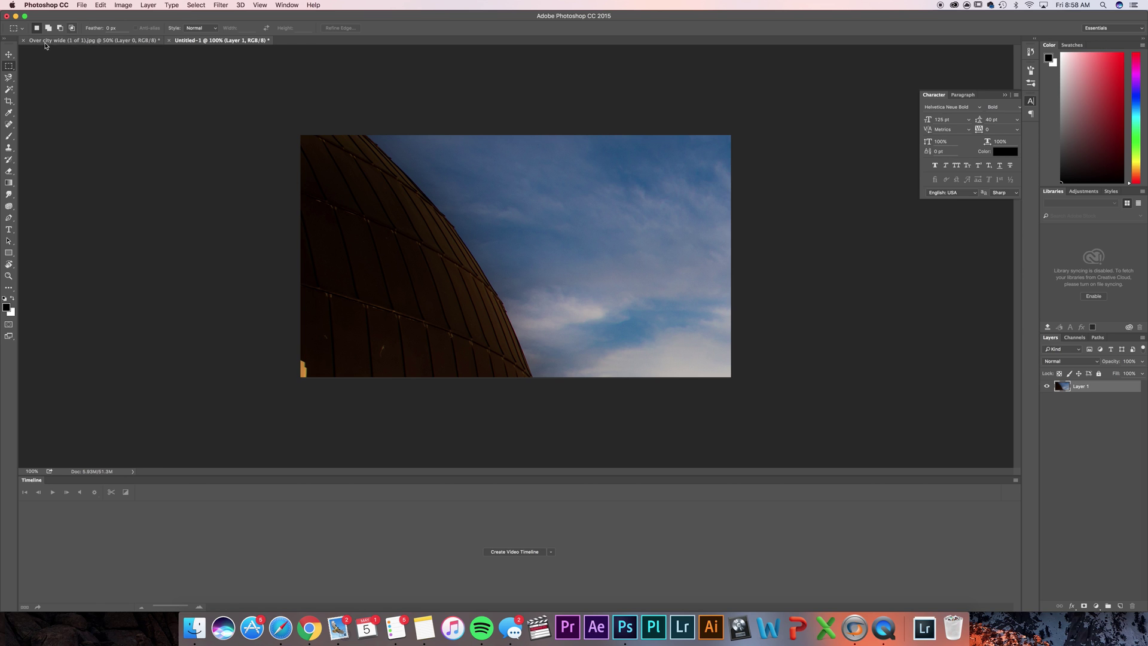
- Scale the pasted photo down to about 37% to fill the canvas, nudging it up slightly
key(v)
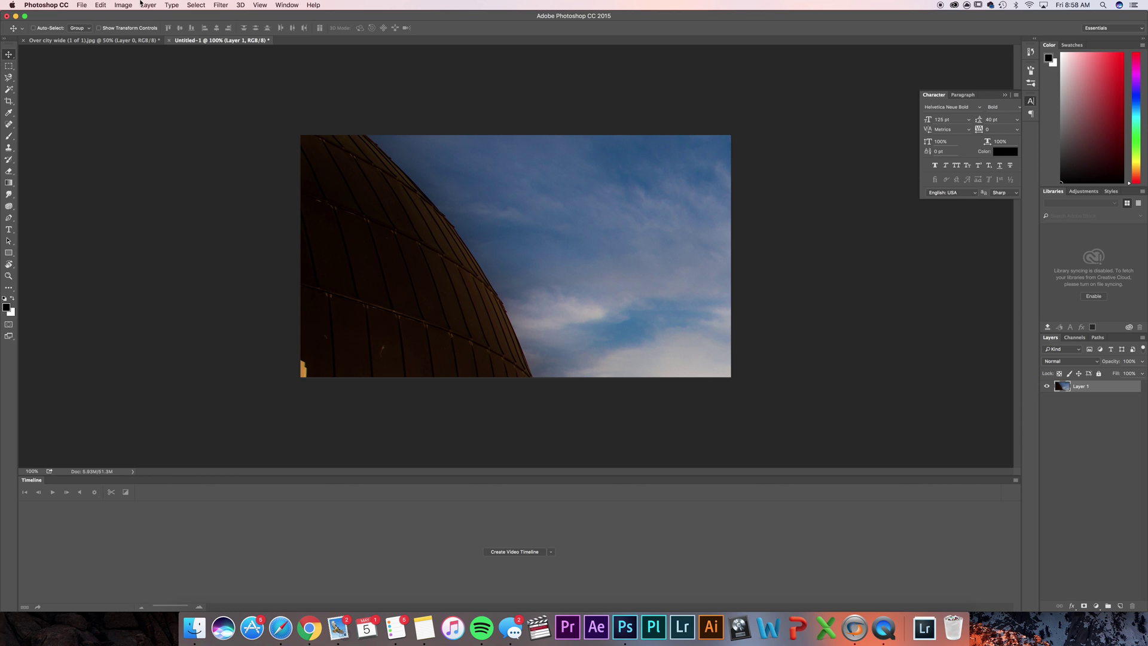
click(101, 5)
mouse_move(144, 195)
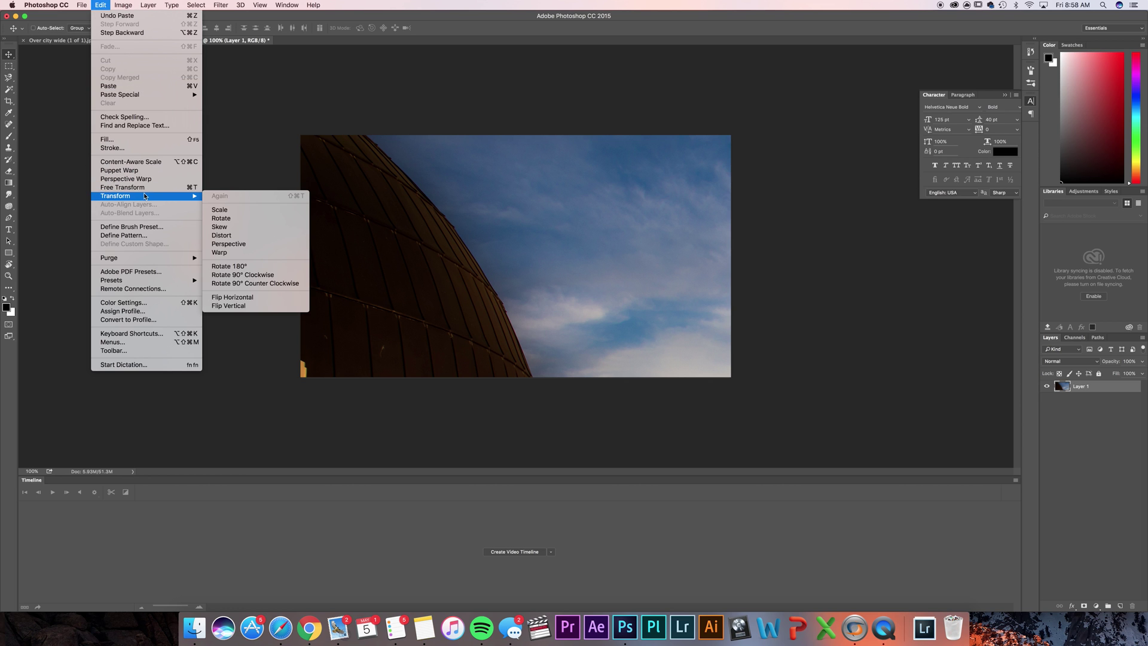
click(221, 210)
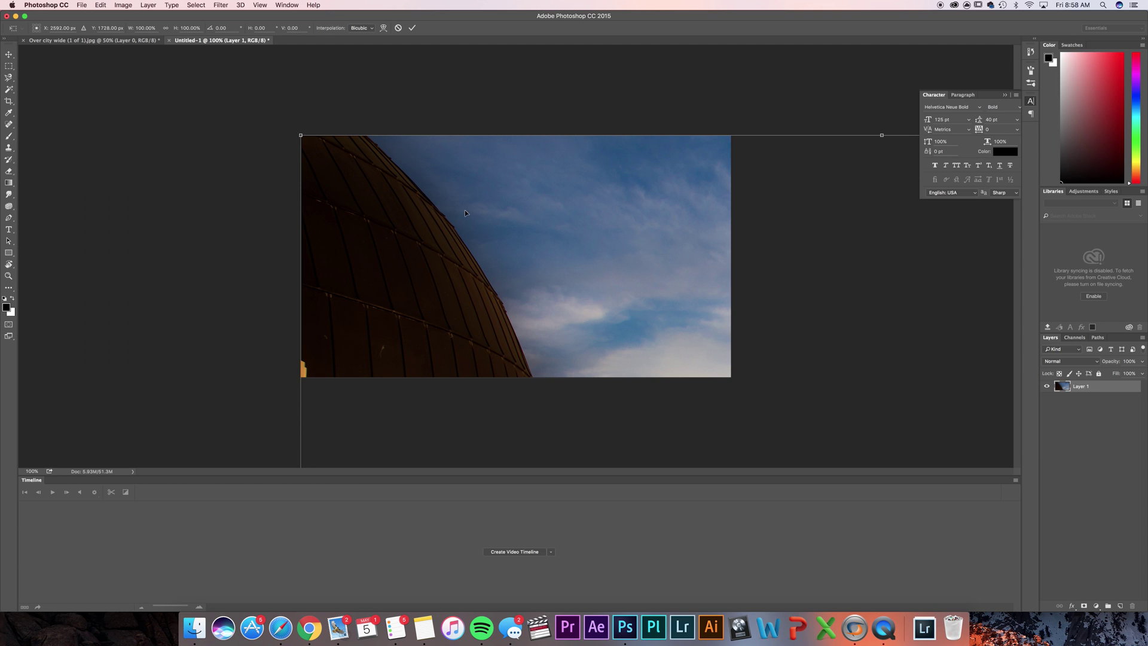
key(super+minus)
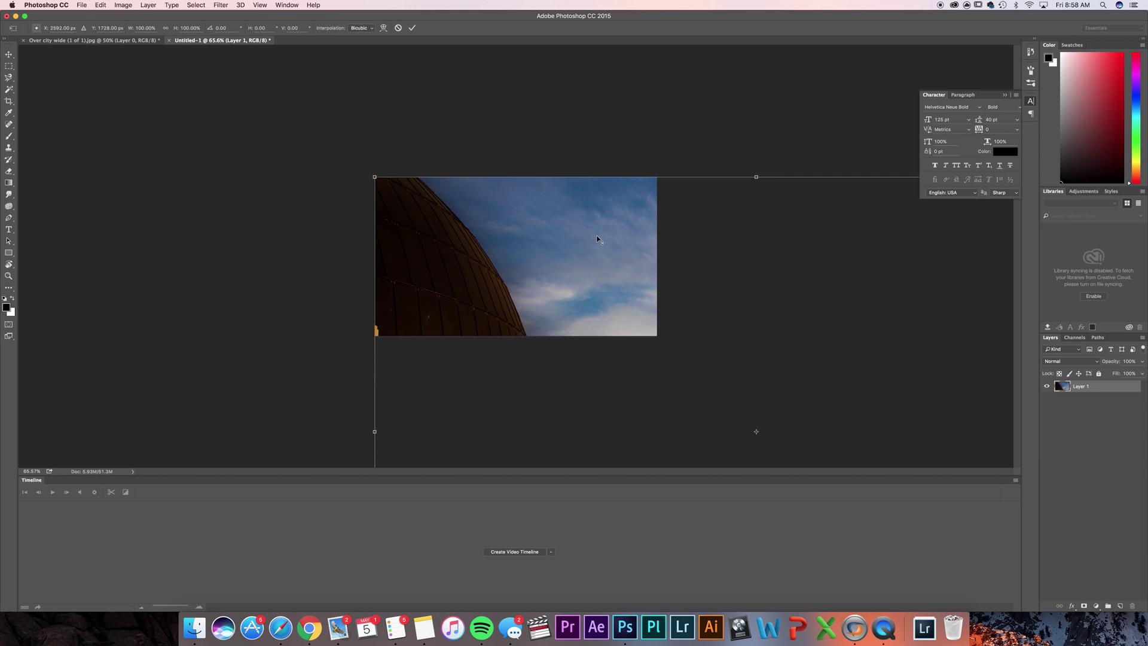
key(super+minus)
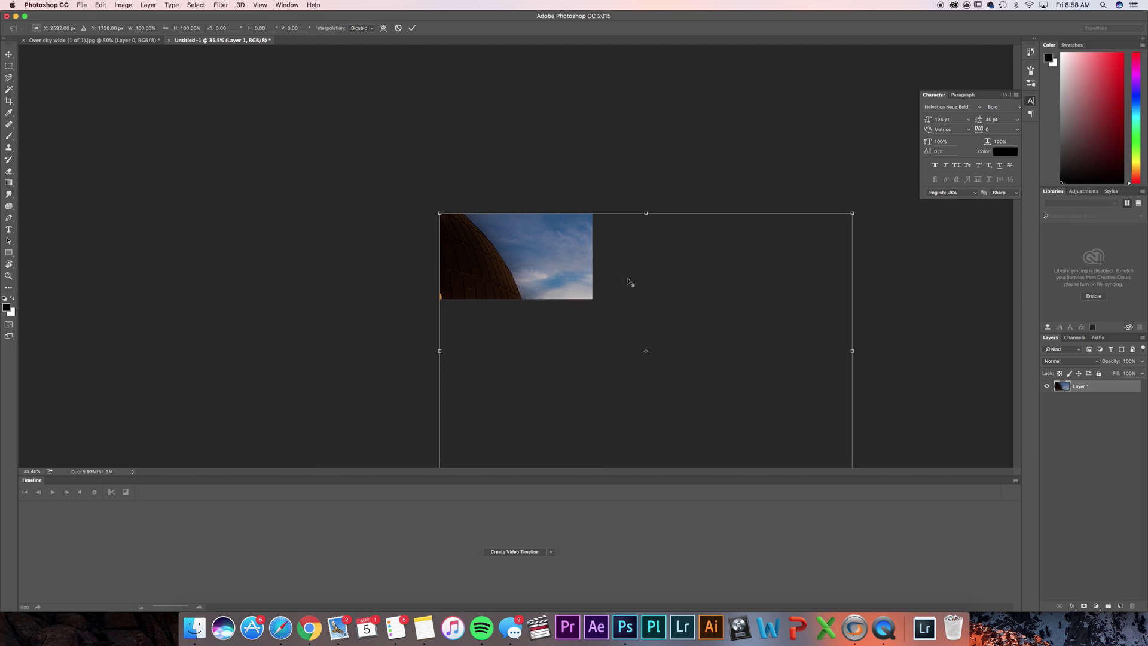
key(super+minus)
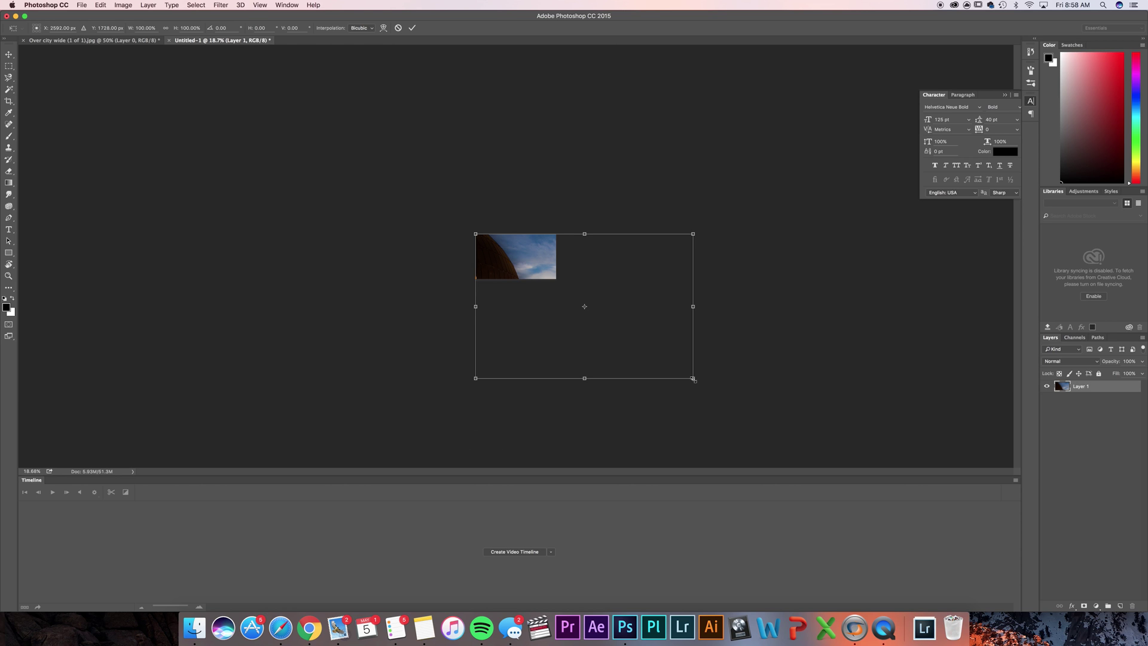
drag(693, 378, 565, 274)
scroll(511, 252, up, 5)
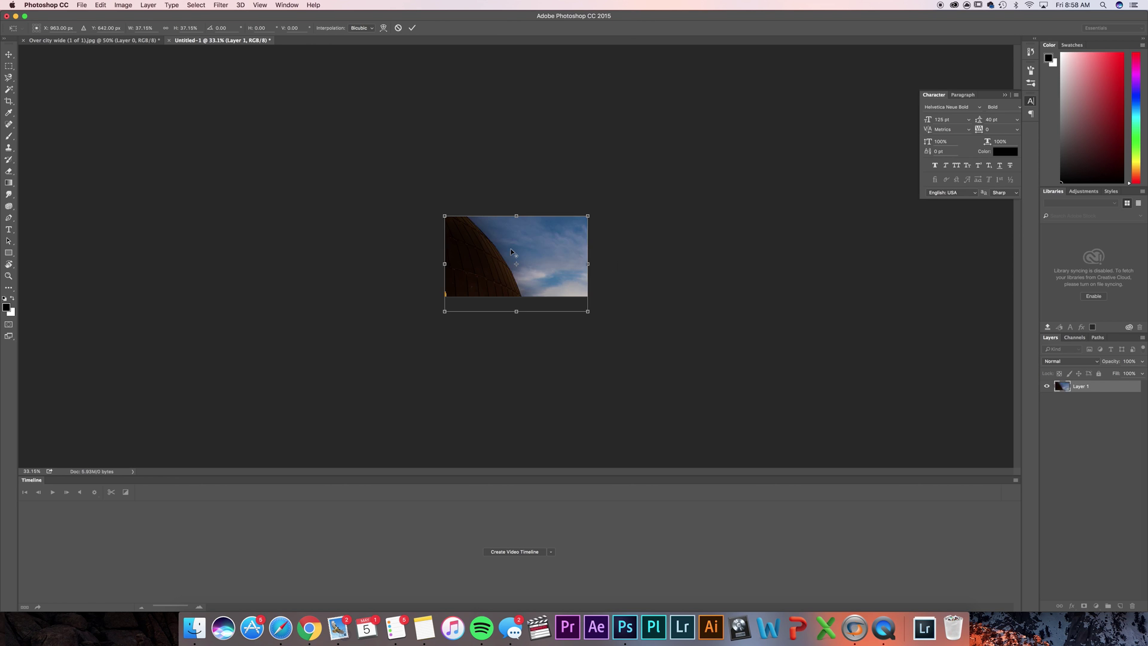
scroll(511, 251, up, 2)
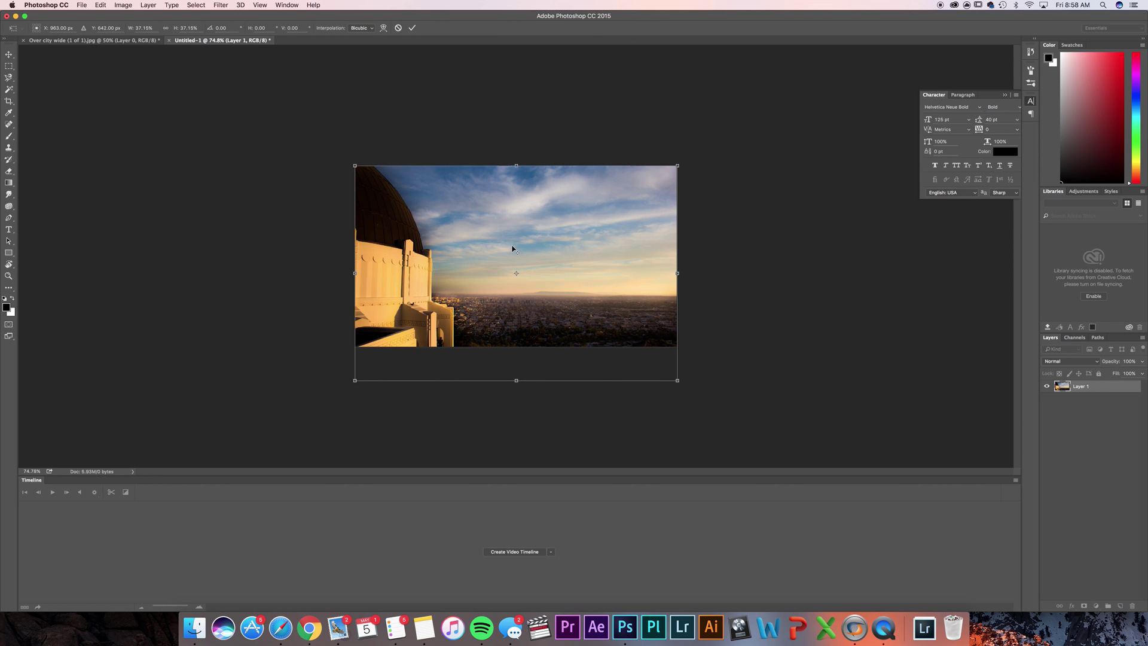
scroll(517, 236, up, 2)
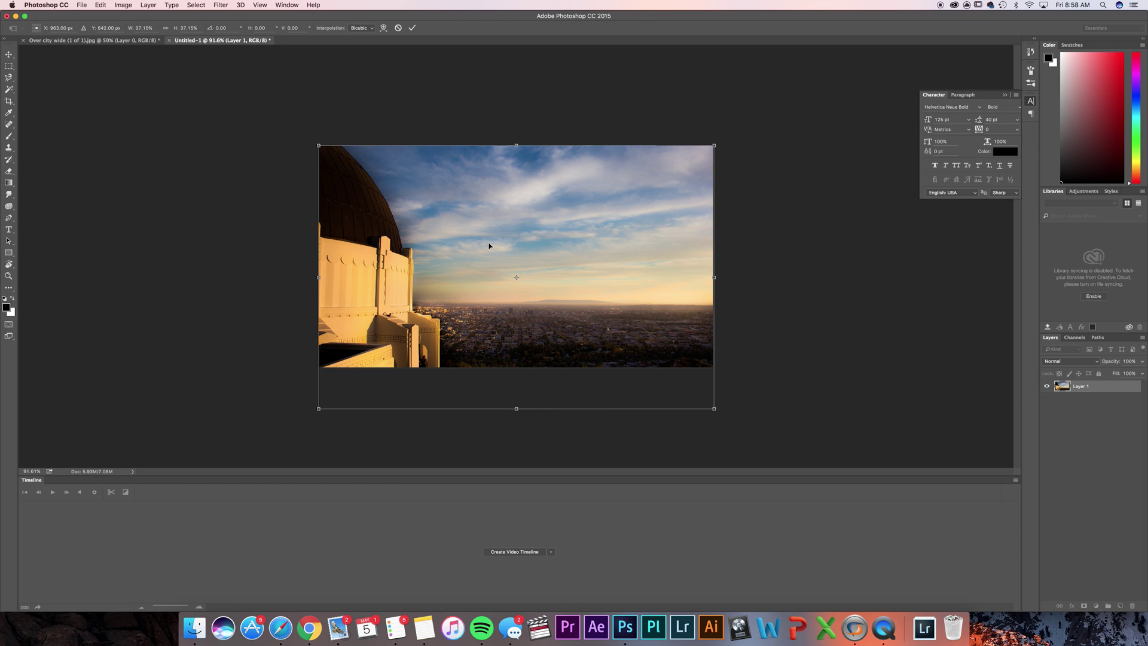
drag(484, 248, 487, 227)
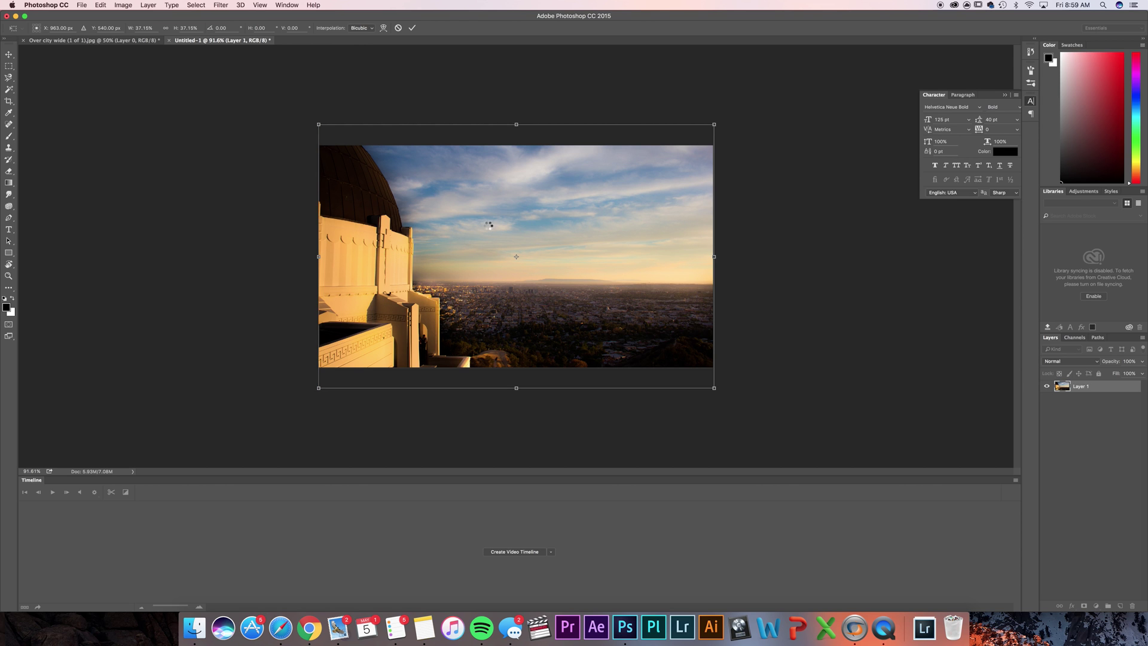
key(Return)
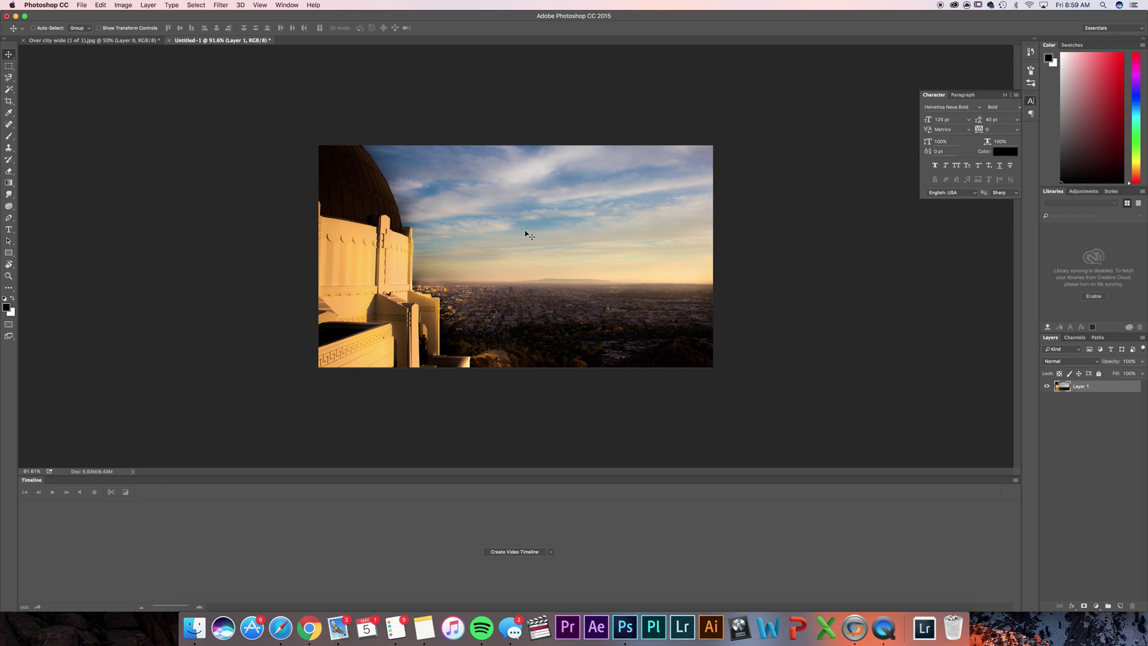
- Add a new layer above the photo and fill it with White at 80% opacity
click(1076, 418)
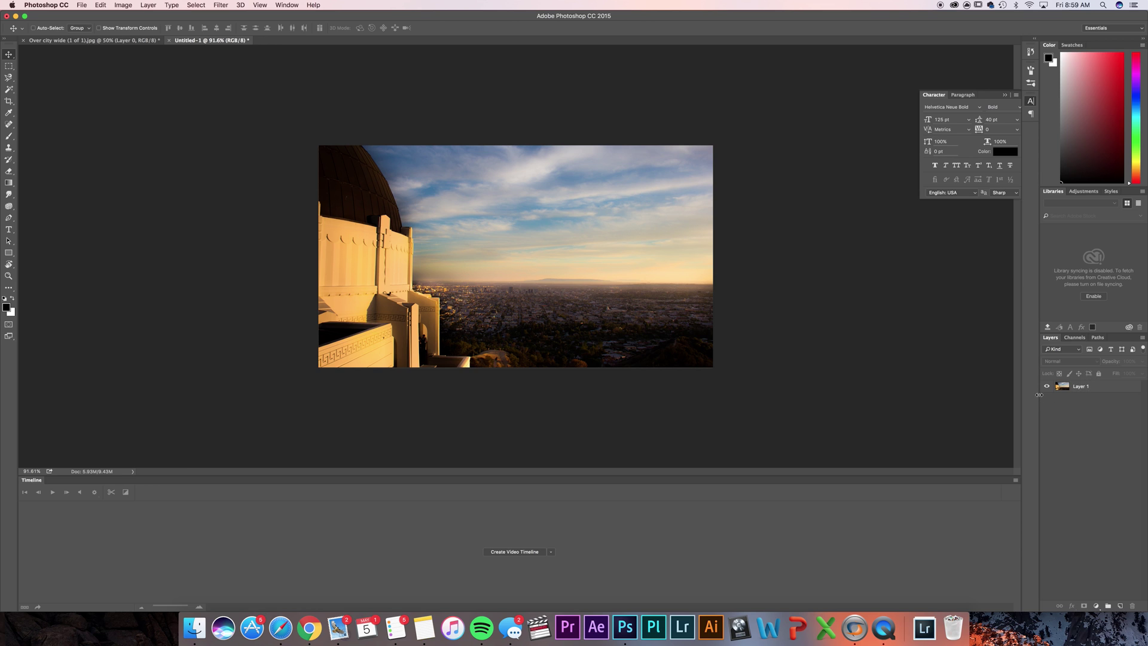
click(1120, 606)
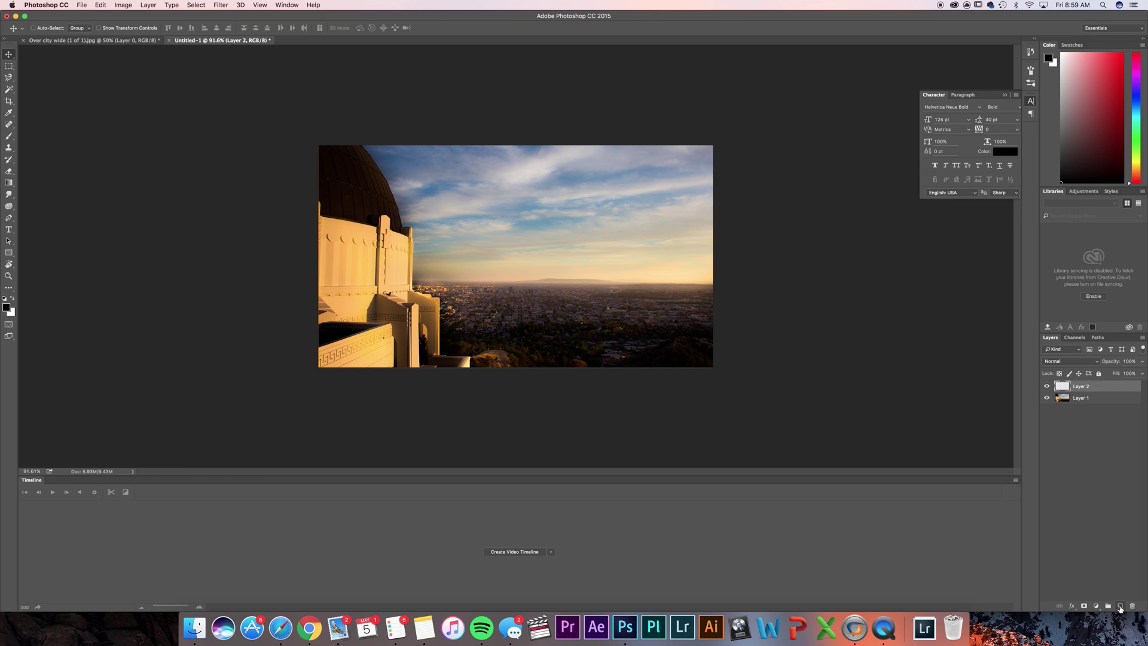
click(97, 6)
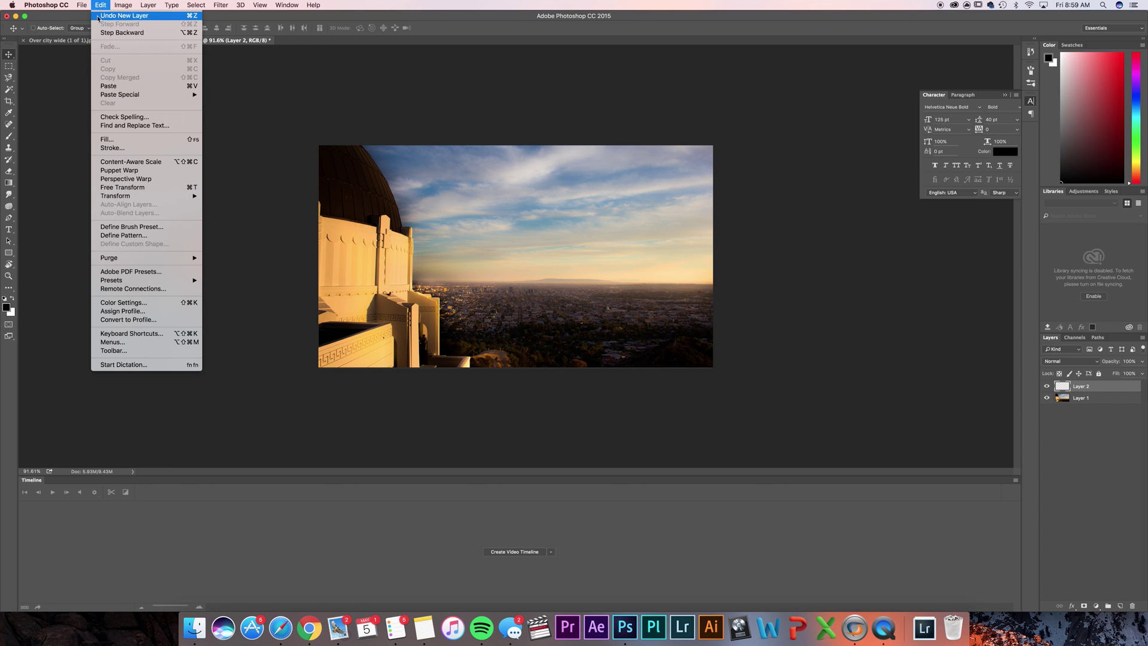
click(123, 143)
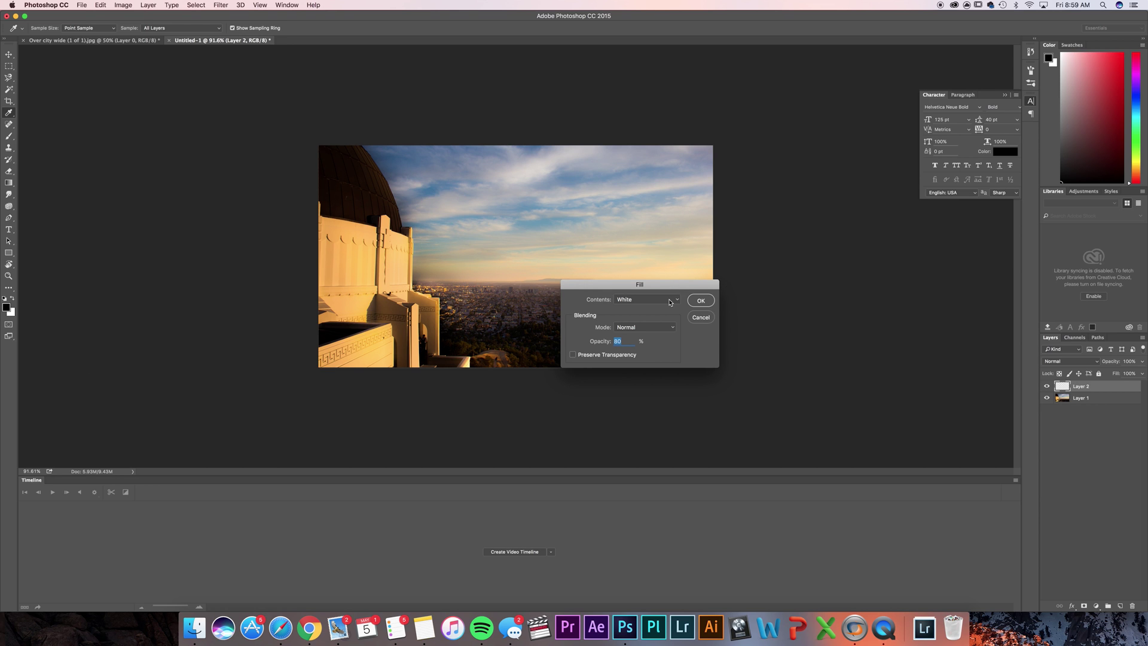
click(670, 302)
click(669, 299)
click(702, 301)
key(v)
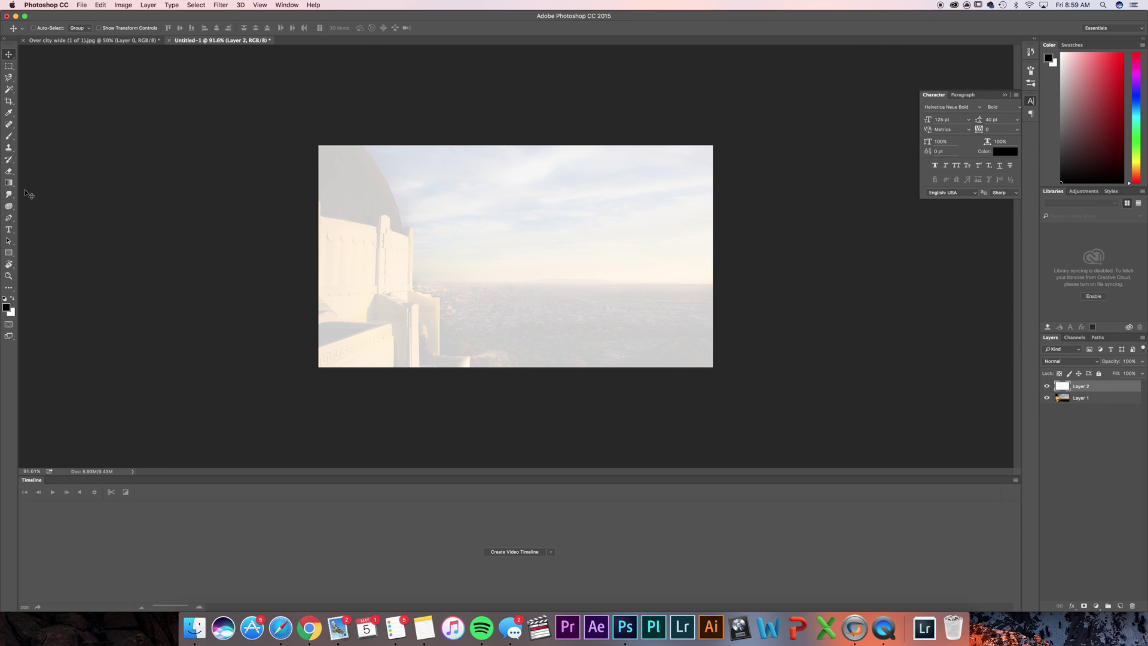
- Add the text LOS ANGELES and move it to the centre of the canvas
click(9, 230)
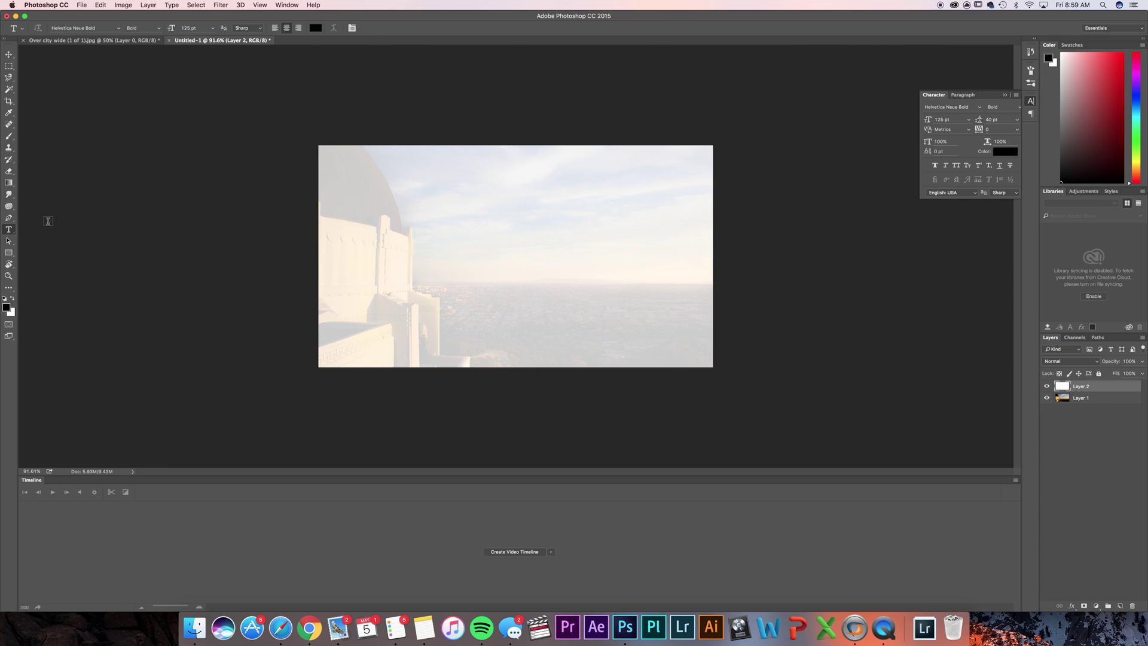
click(447, 264)
text(LOS A)
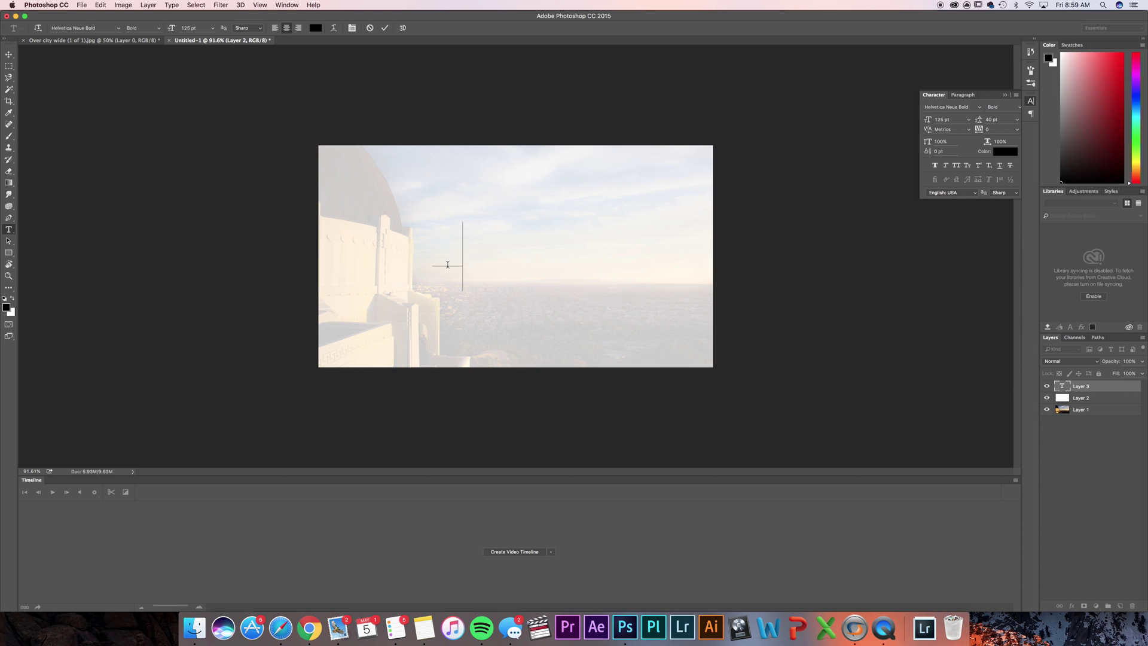
text(NGELES)
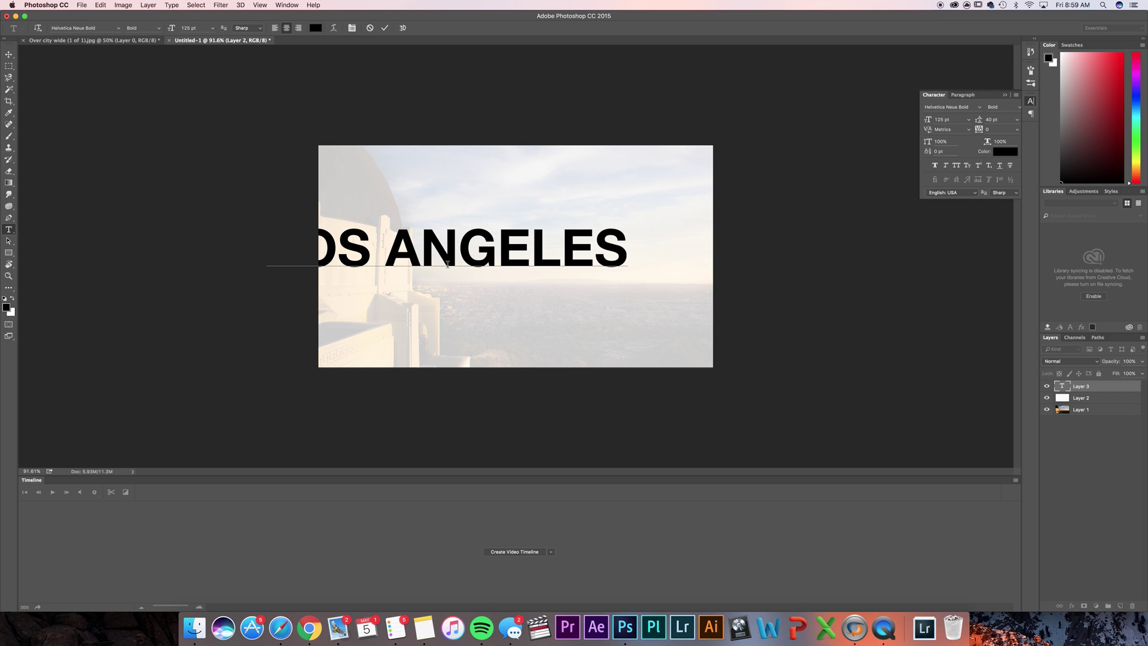
click(9, 58)
drag(438, 258, 505, 269)
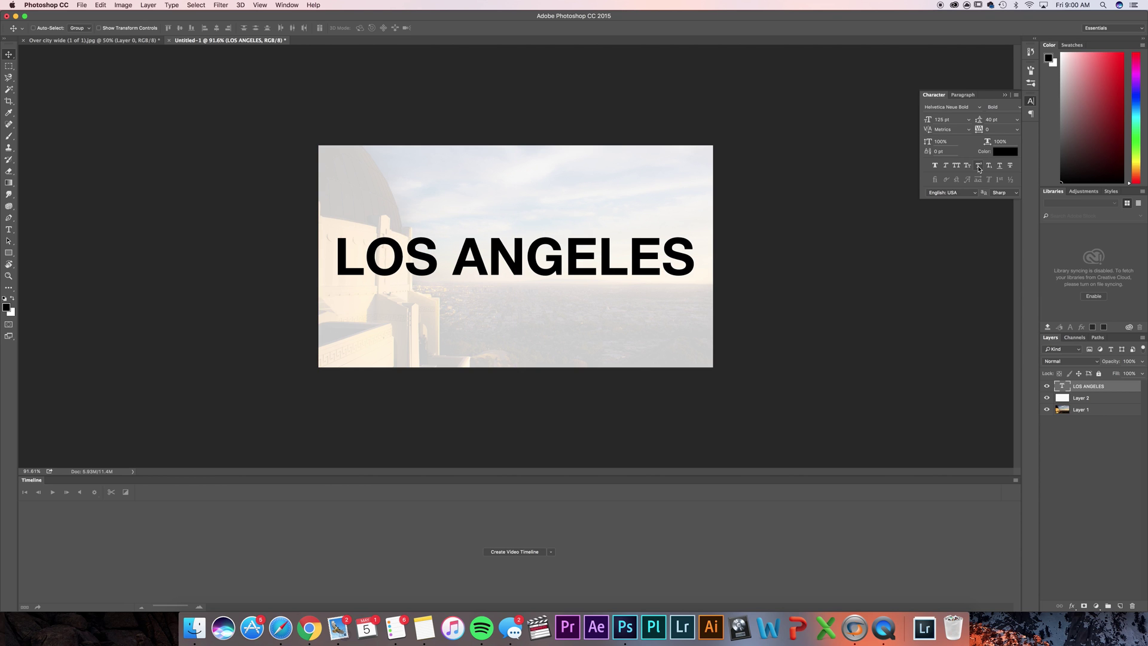
- Keep the LOS ANGELES text colour black (#000000) and select its layer
click(1004, 155)
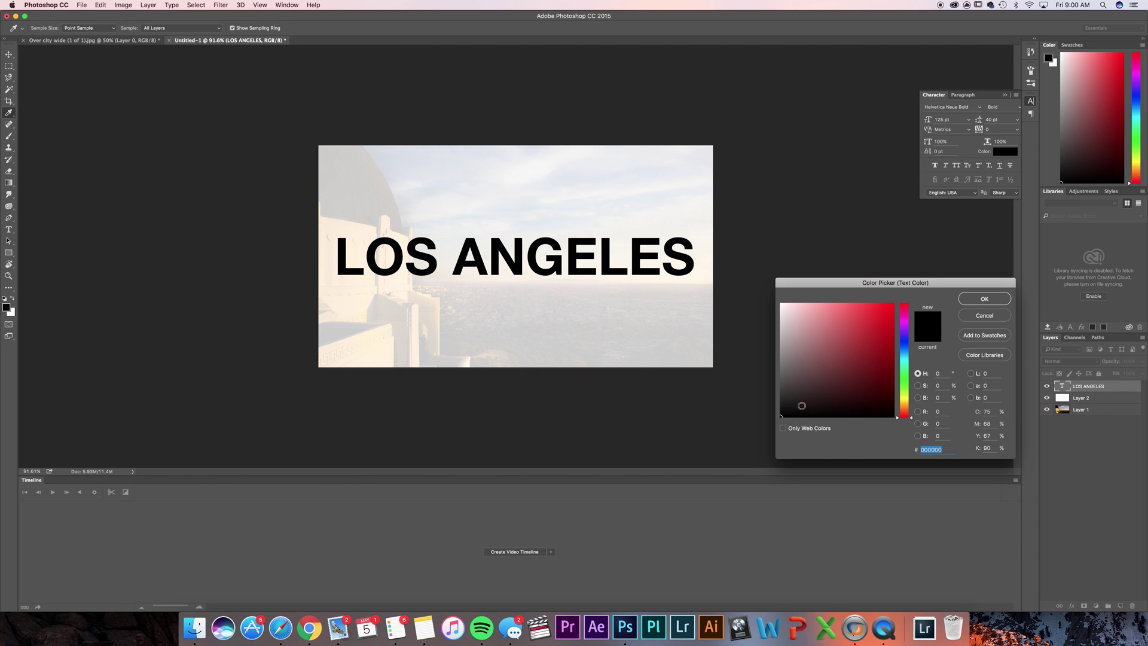
click(984, 299)
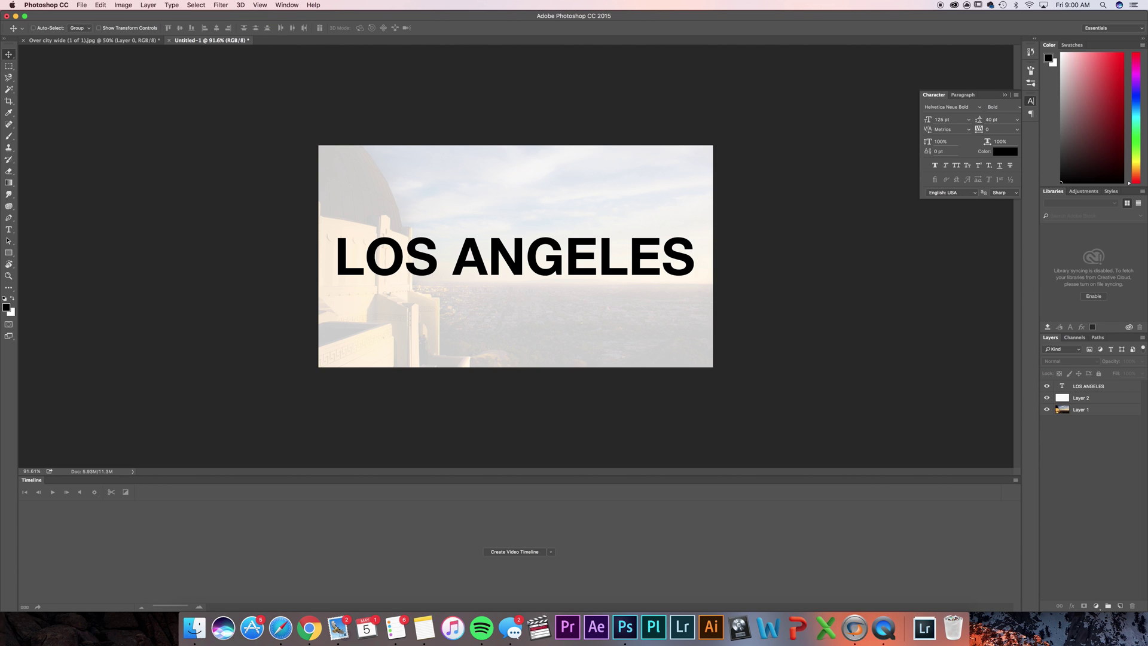
click(1101, 387)
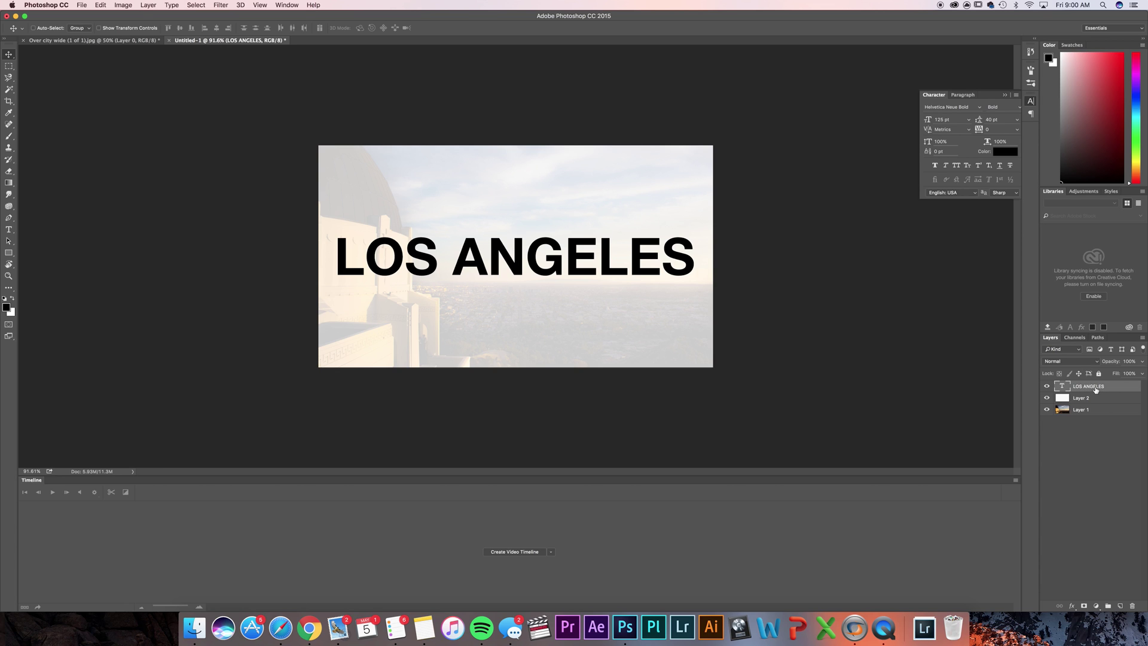
- Group the LOS ANGELES and Layer 2 layers into Group 1, then select the text layer inside it
shift+click(1086, 399)
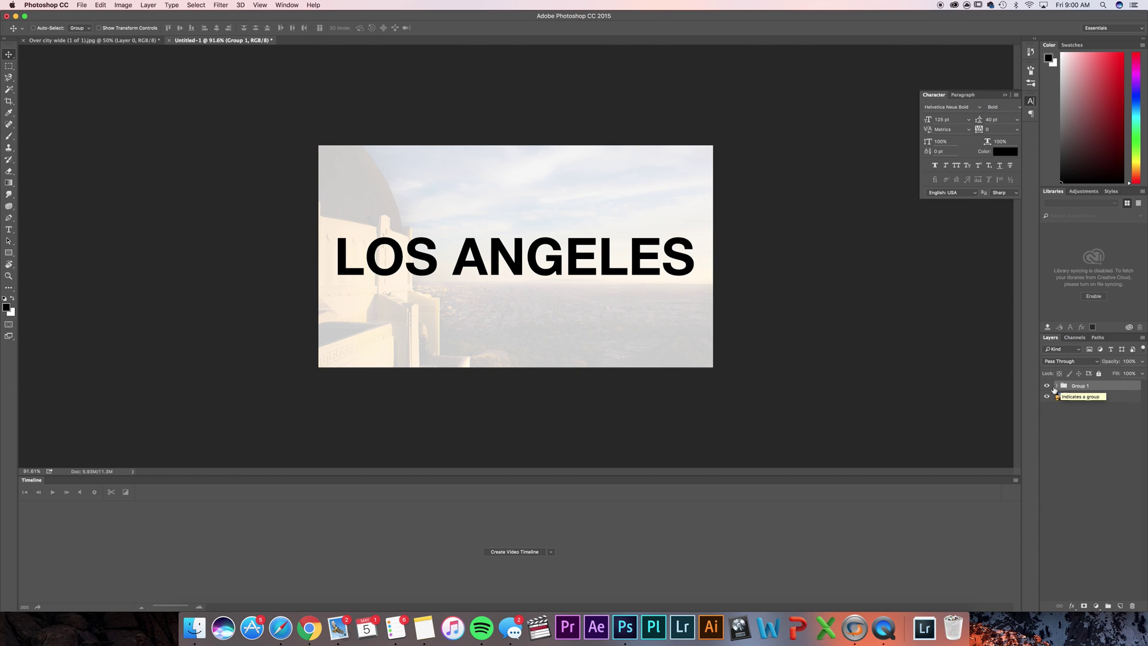
click(1046, 386)
click(1046, 386)
click(1057, 386)
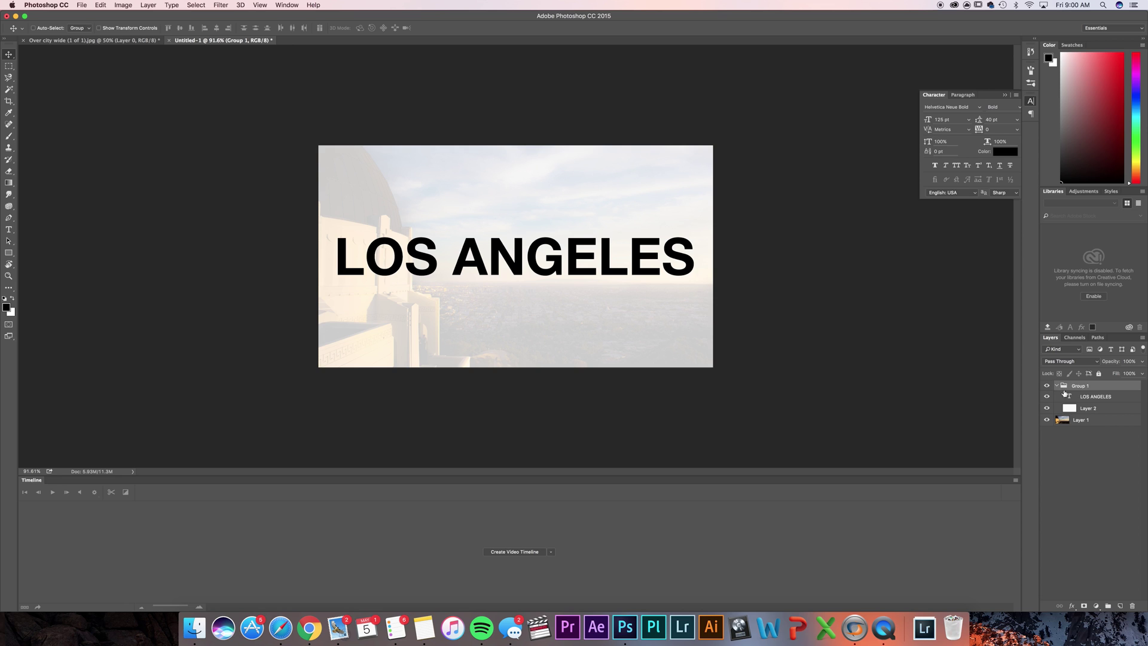
click(1093, 398)
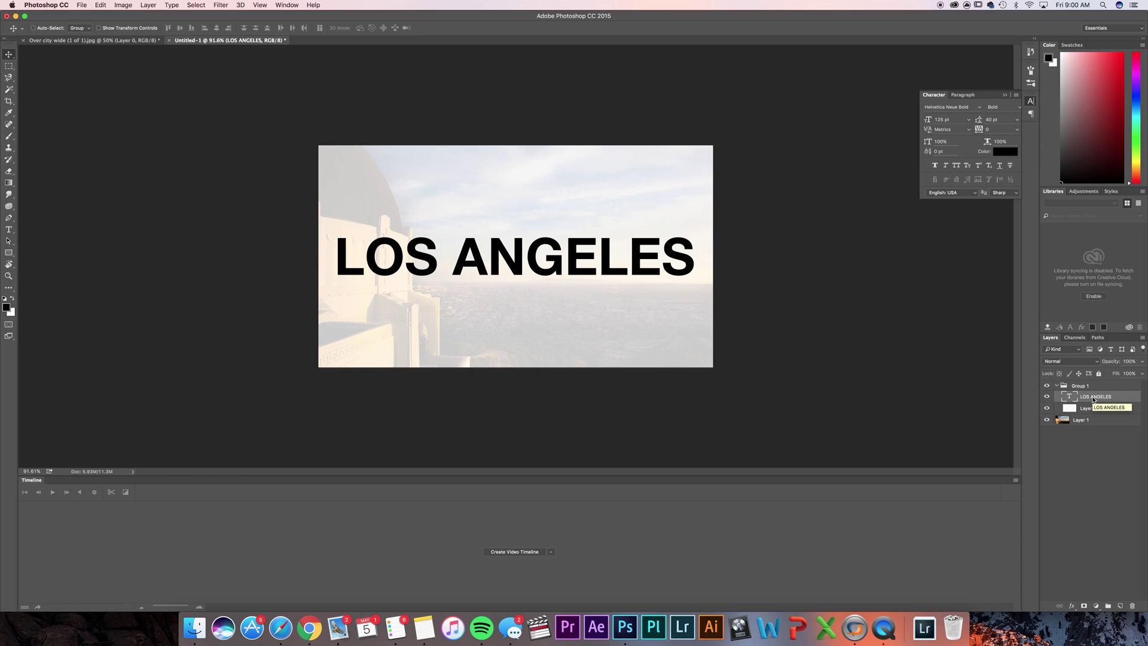
- Give the LOS ANGELES text 10% fill opacity and Shallow knockout, then nudge it into place
right_click(1093, 399)
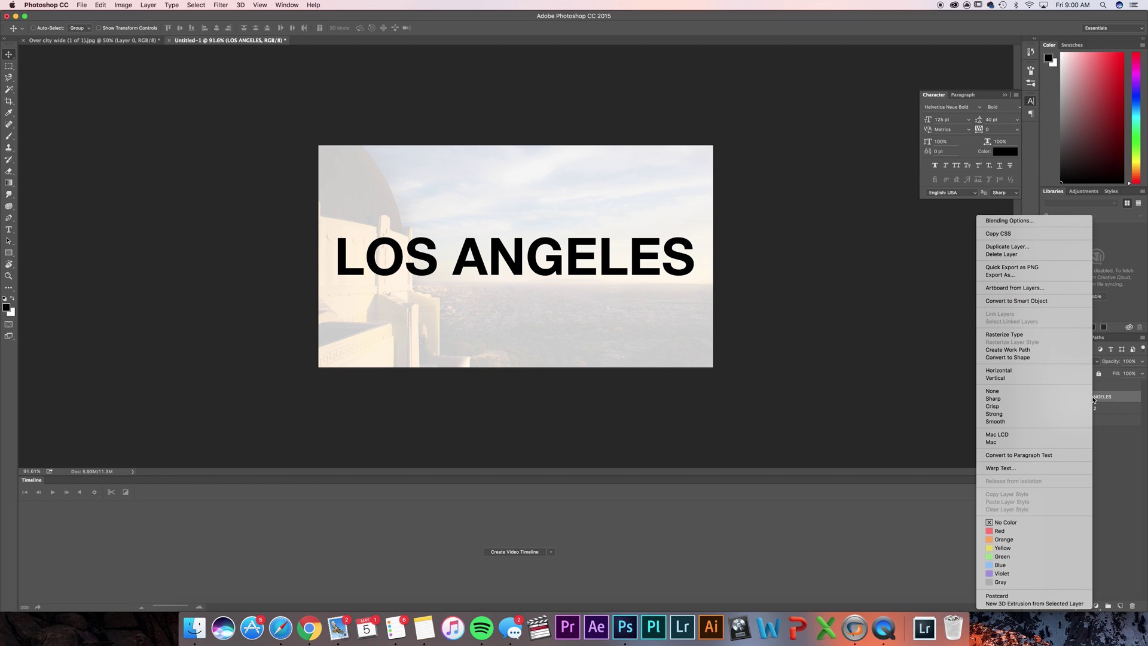
click(1024, 221)
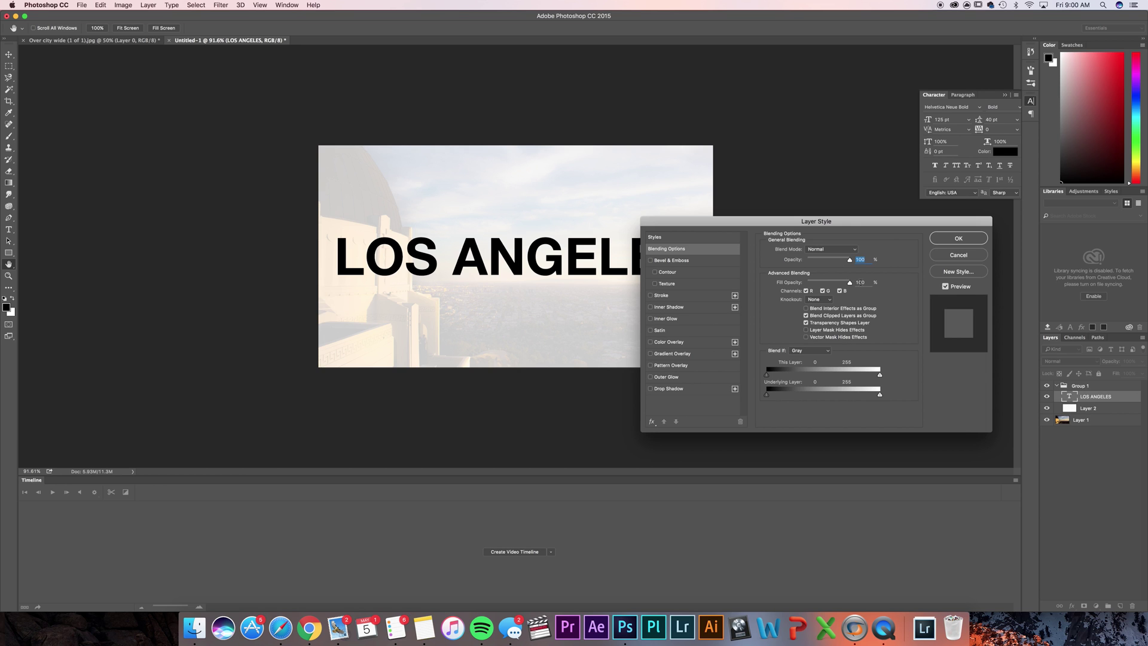
key(Tab)
text(10)
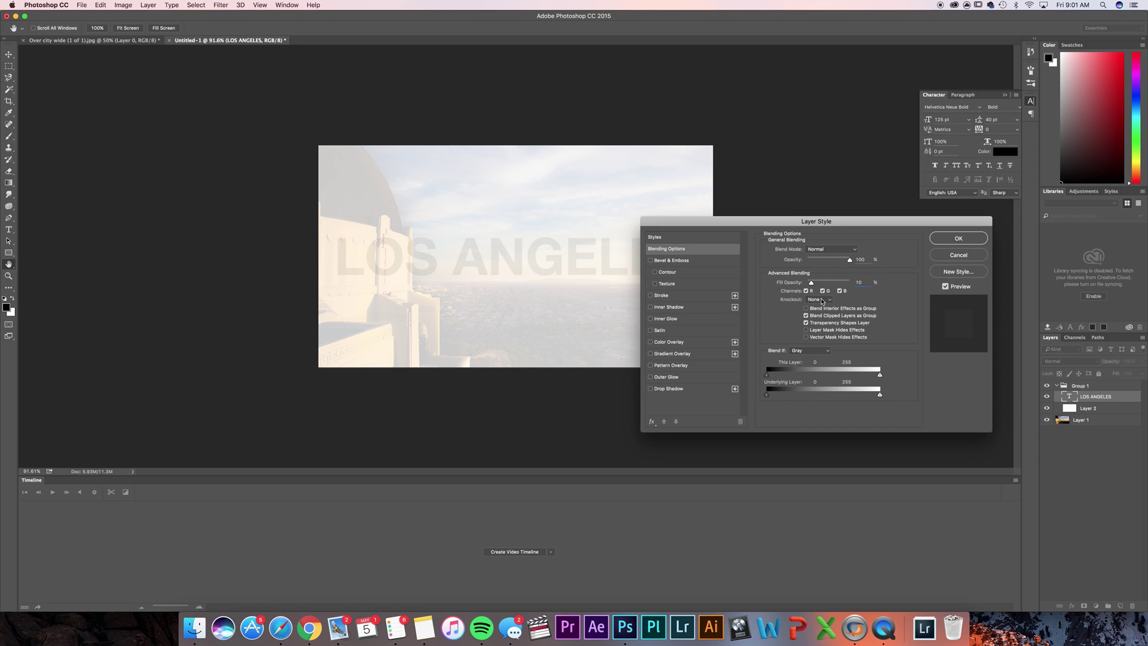
click(819, 299)
click(824, 307)
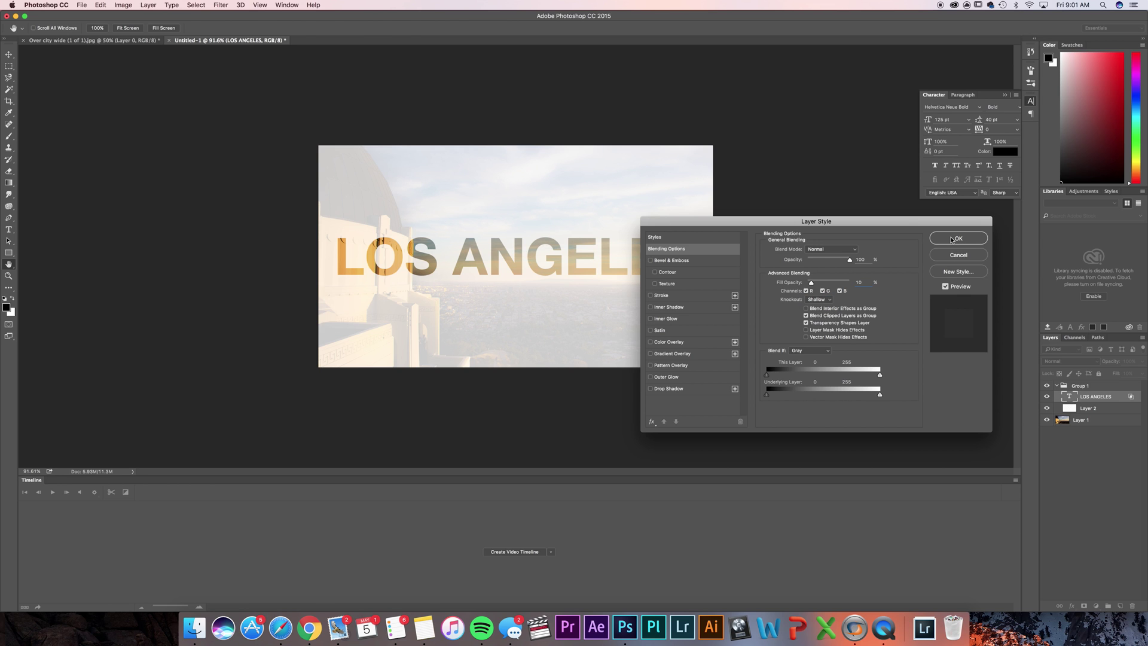
click(952, 240)
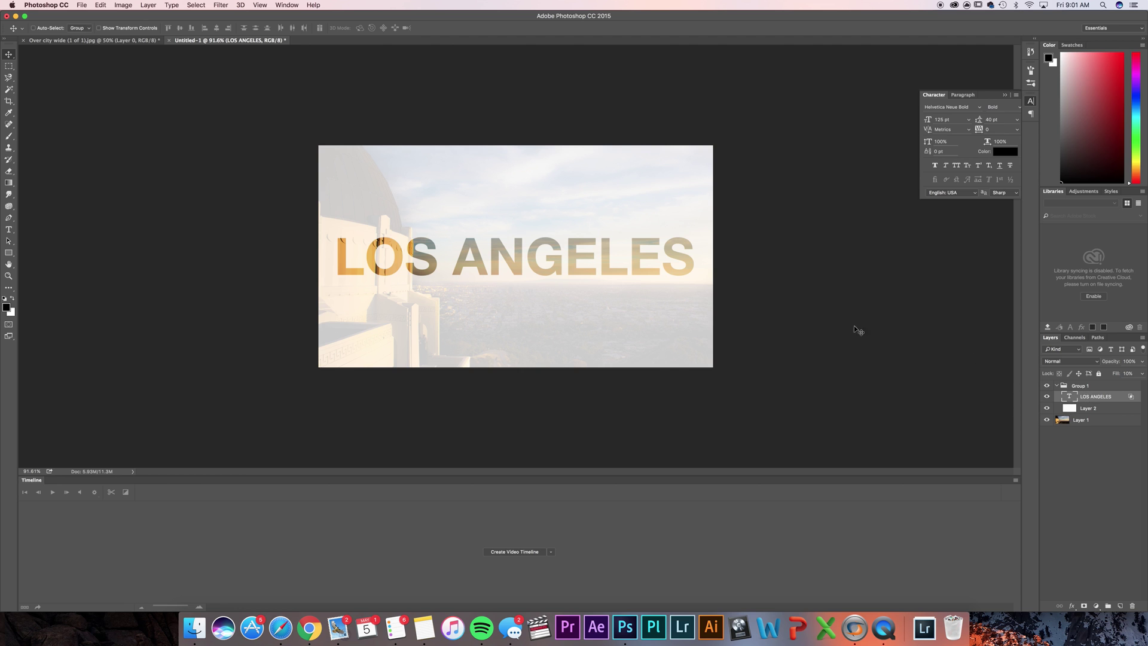
mouse_move(586, 267)
mouse_down()
mouse_move(578, 287)
mouse_move(584, 259)
mouse_move(581, 269)
mouse_up()
mouse_move(580, 269)
mouse_down()
mouse_move(578, 313)
mouse_move(577, 274)
mouse_up()
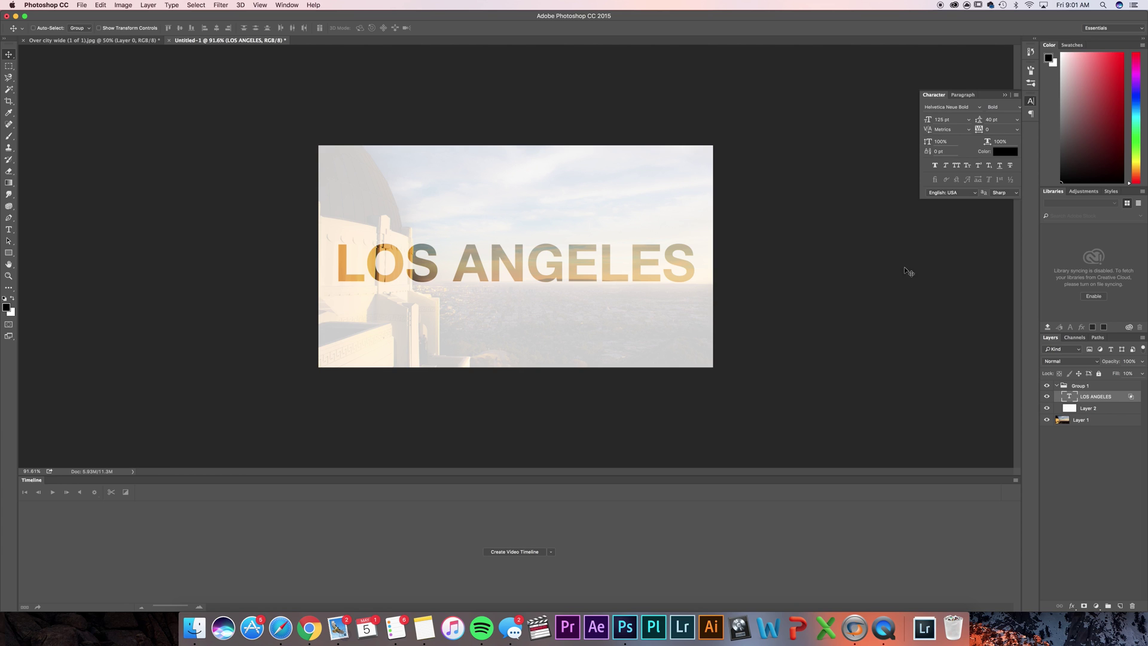
- Set the white overlay Layer 2's opacity to 50%, then reselect the LOS ANGELES text layer
click(1089, 409)
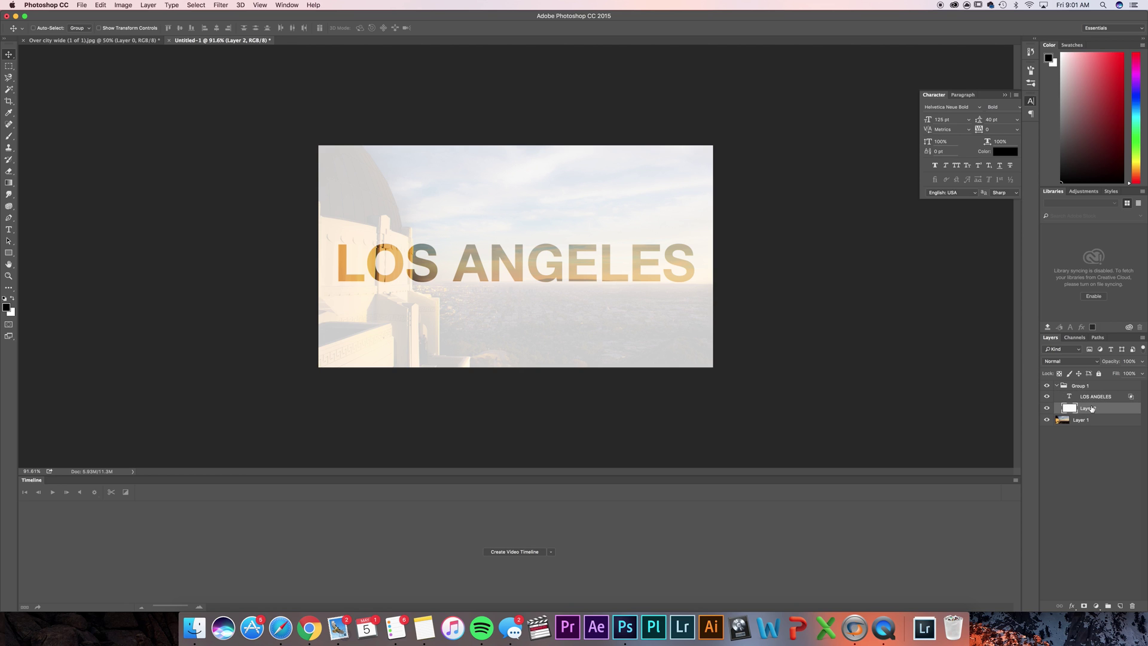
click(1127, 361)
text(70)
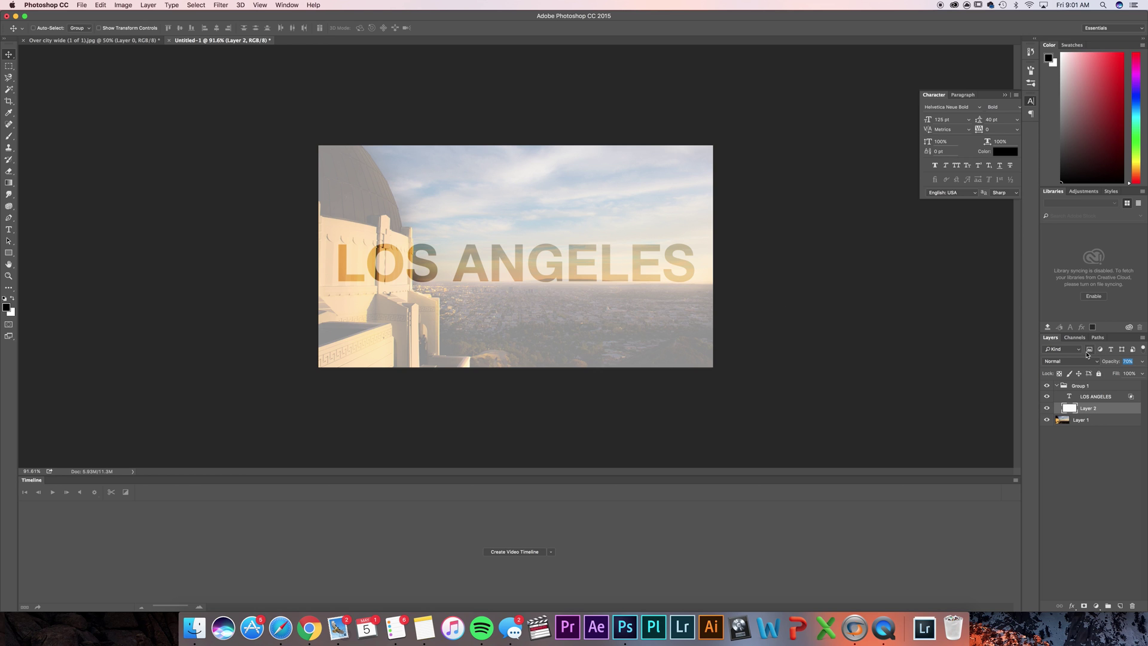
text(10)
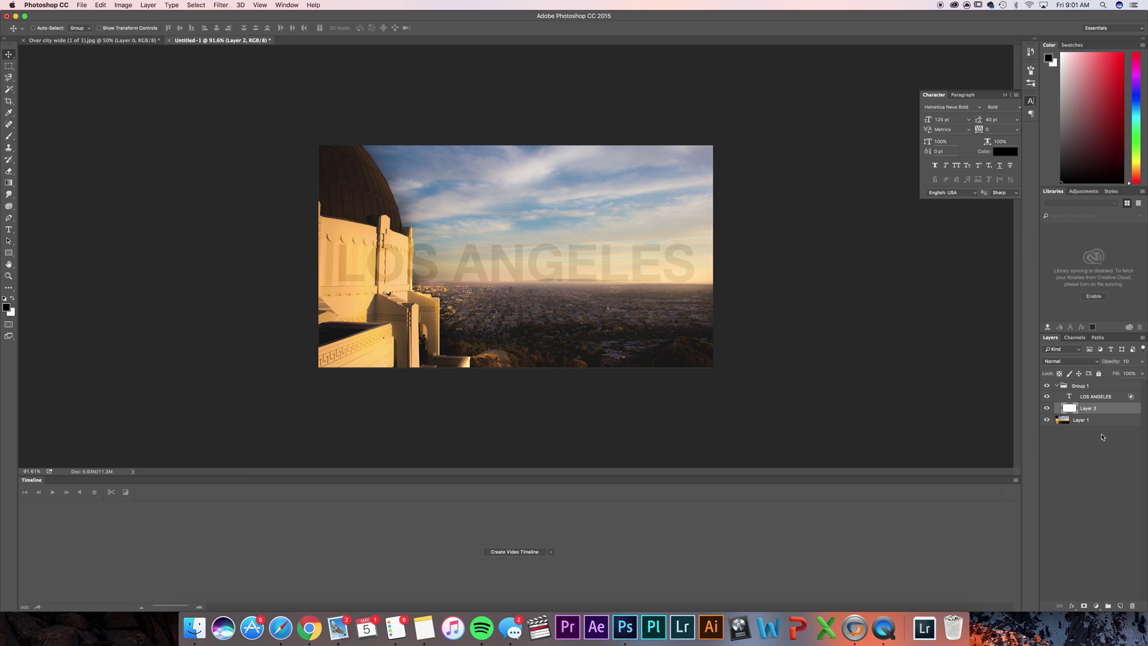
text(1)
key(BackSpace)
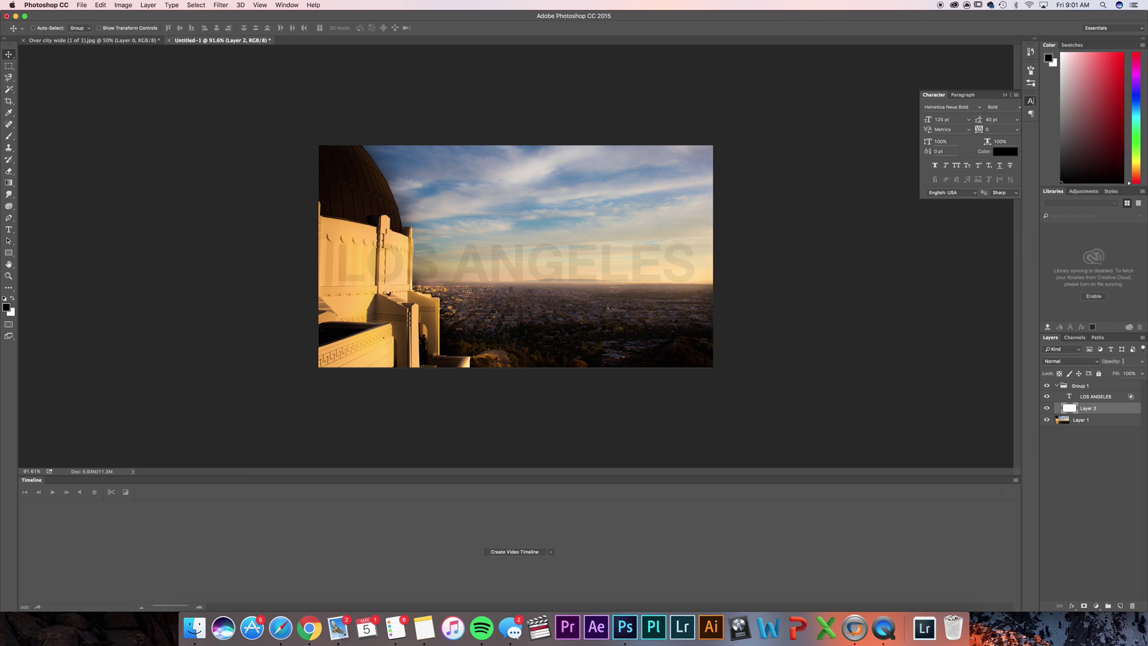
text(40)
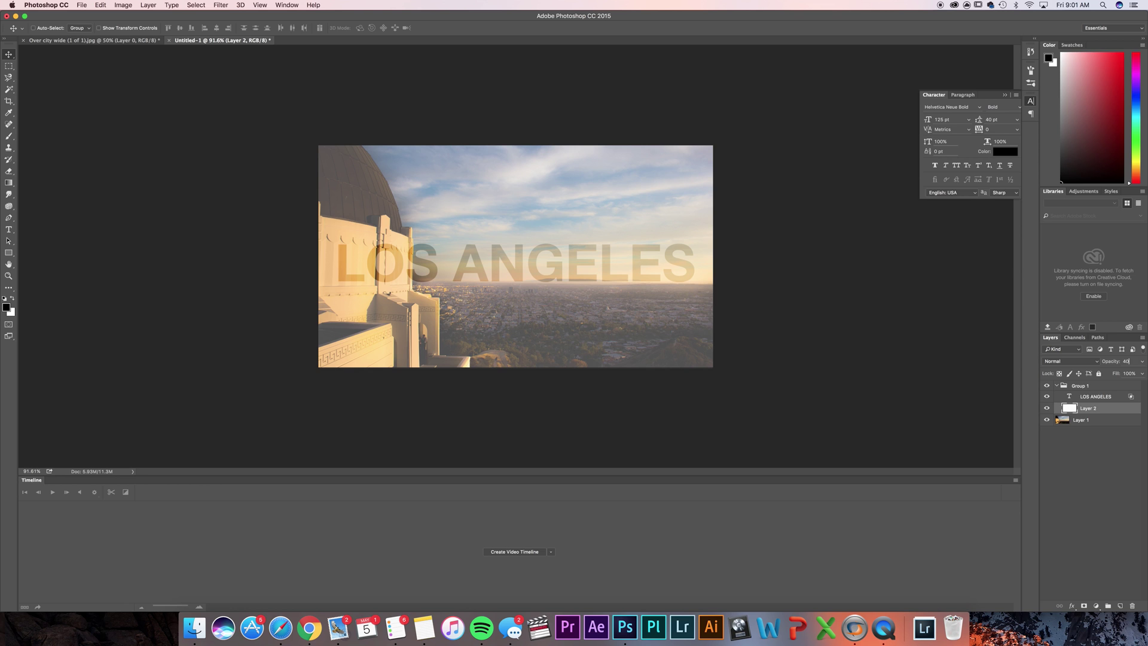
key(BackSpace)
key(BackSpace)
text(50)
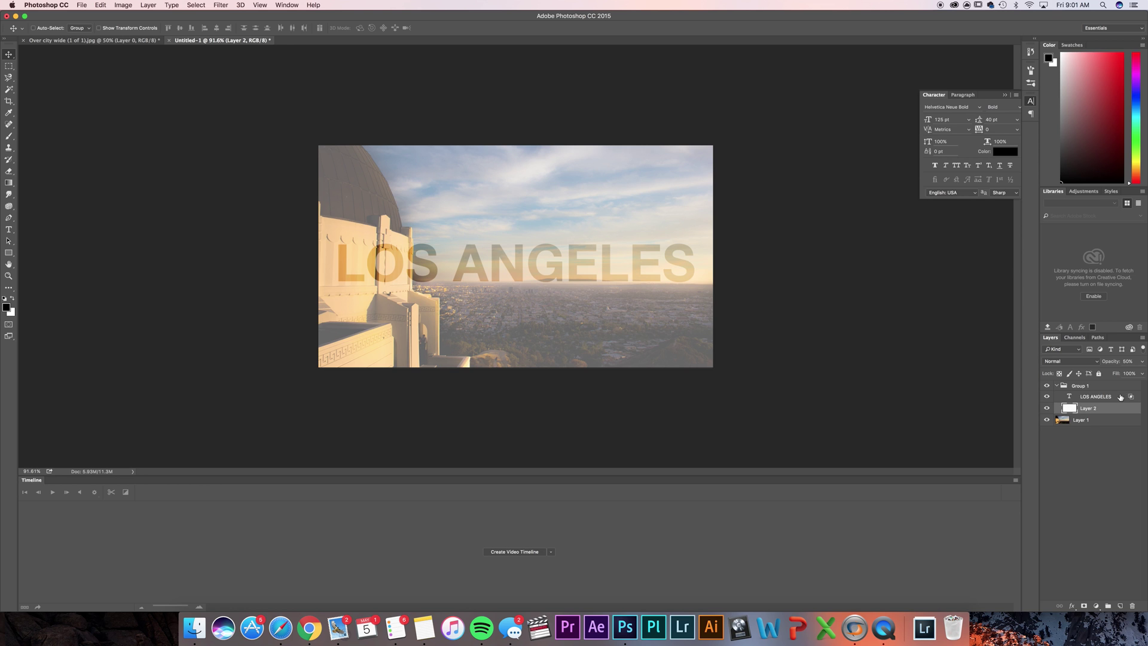
click(1106, 397)
right_click(1097, 399)
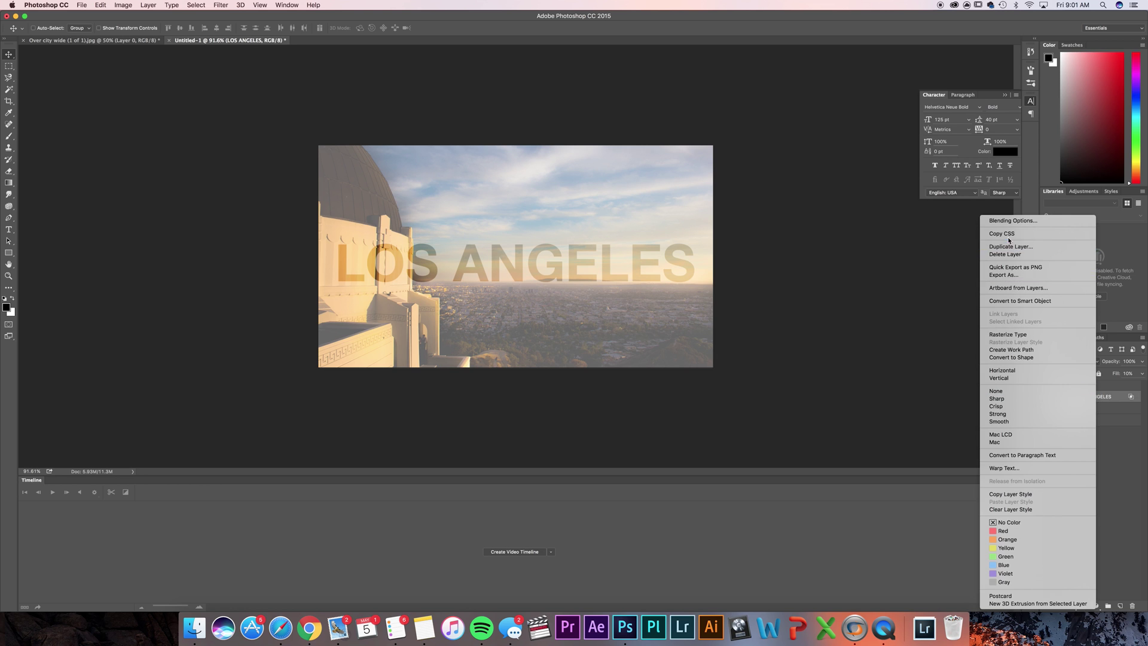
- Raise the LOS ANGELES text's fill opacity to 25% and re-centre the text
click(1009, 221)
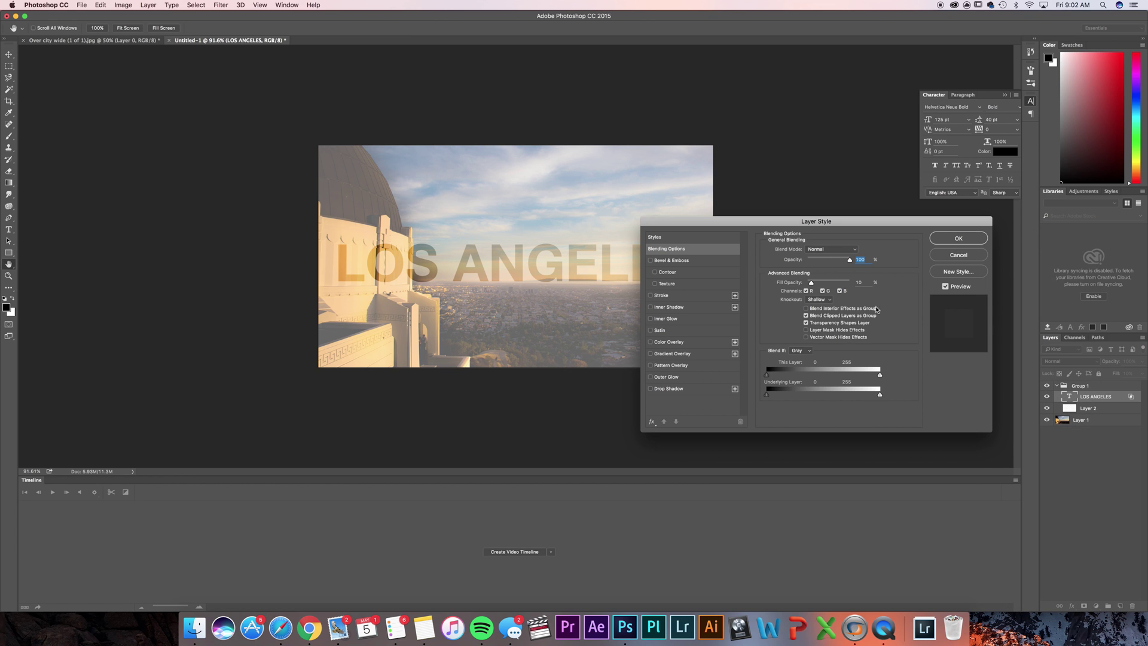
drag(811, 283, 817, 283)
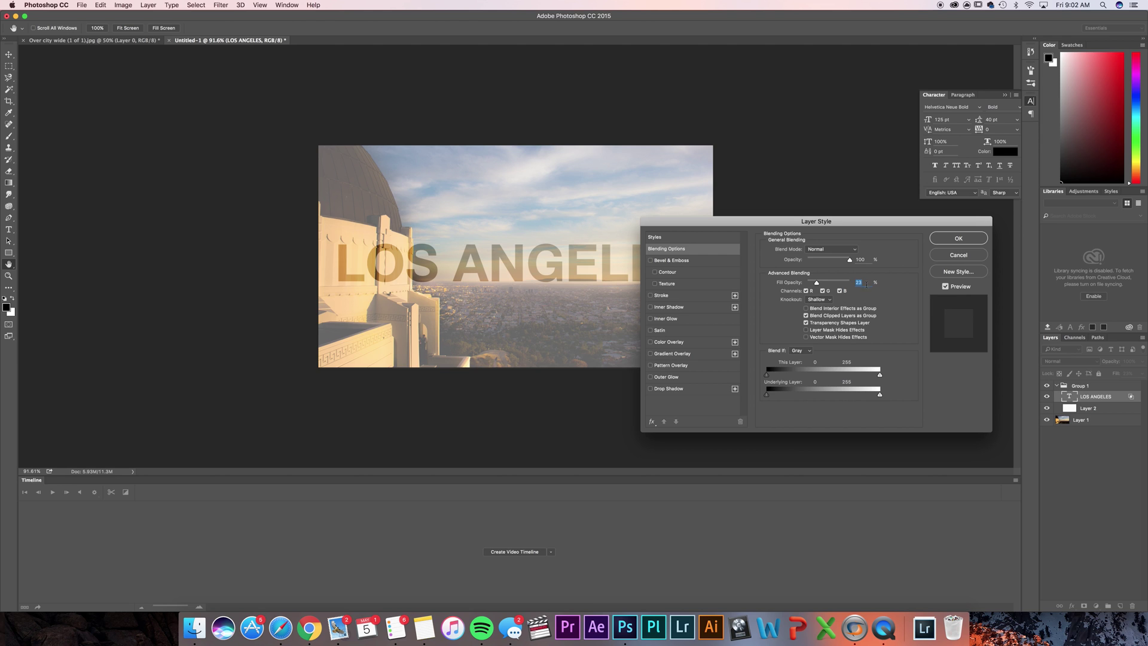
text(25)
click(957, 238)
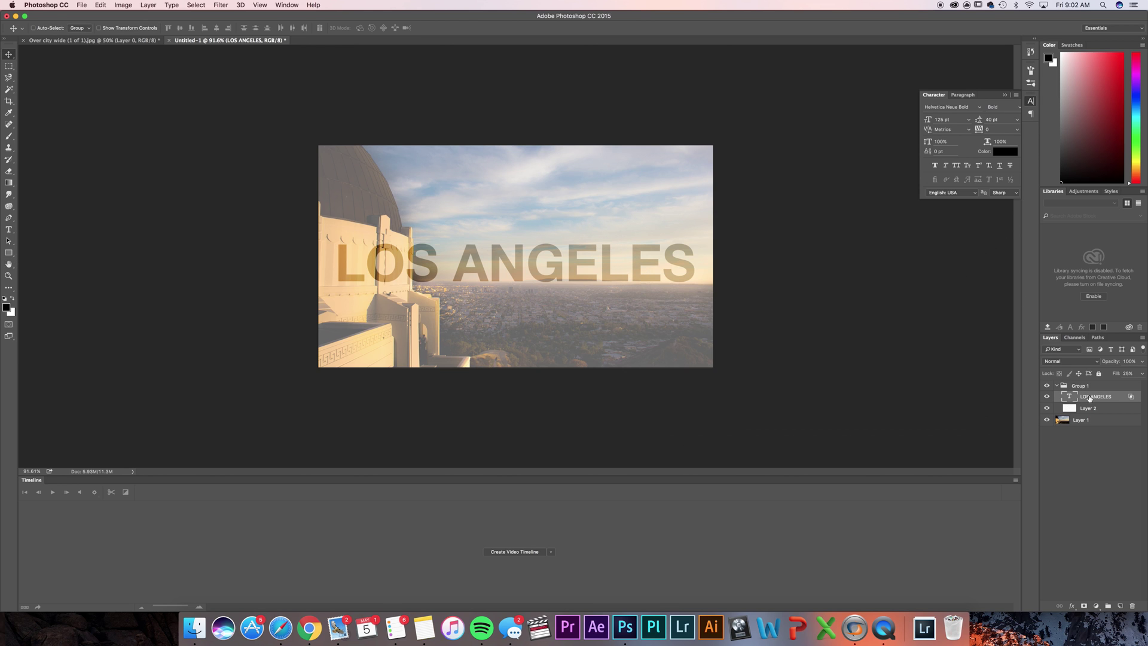
drag(545, 277, 544, 269)
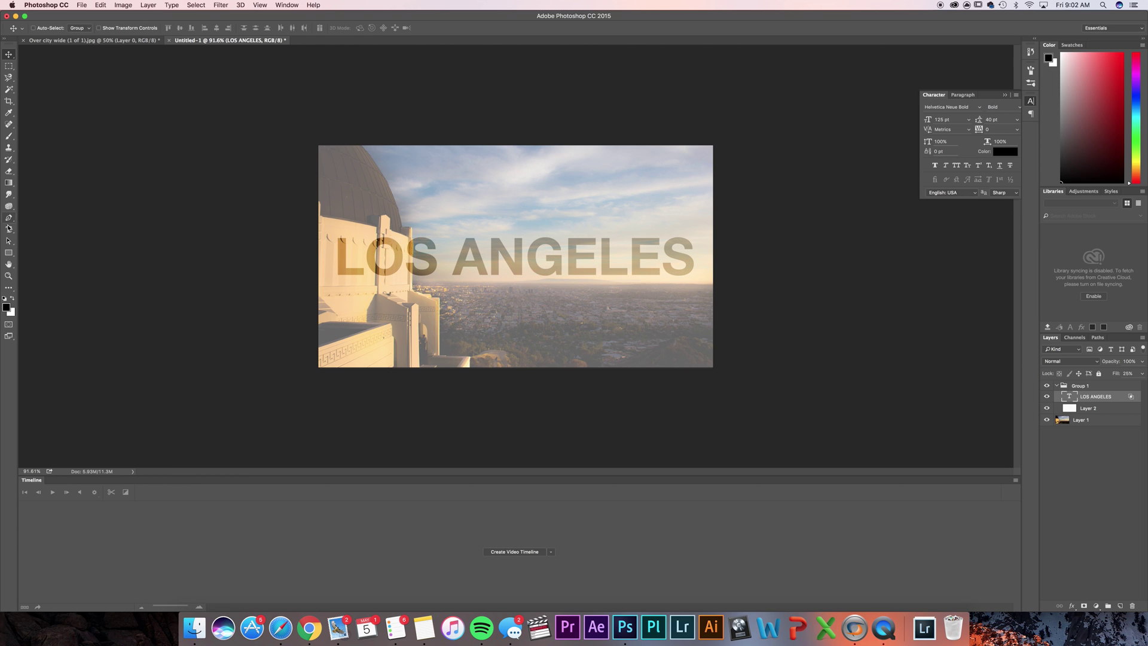
click(8, 228)
- Replace the LOS ANGELES text with CITY and set it to 300 pt
click(492, 264)
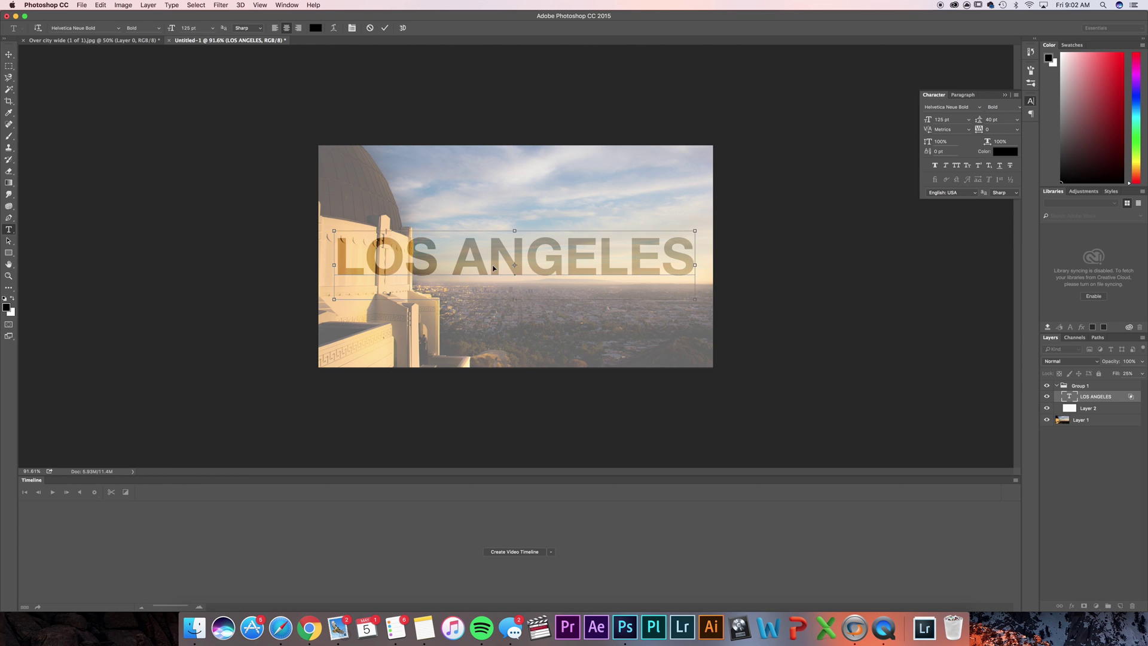
key(super+a)
text(CT)
key(BackSpace)
text(ITY)
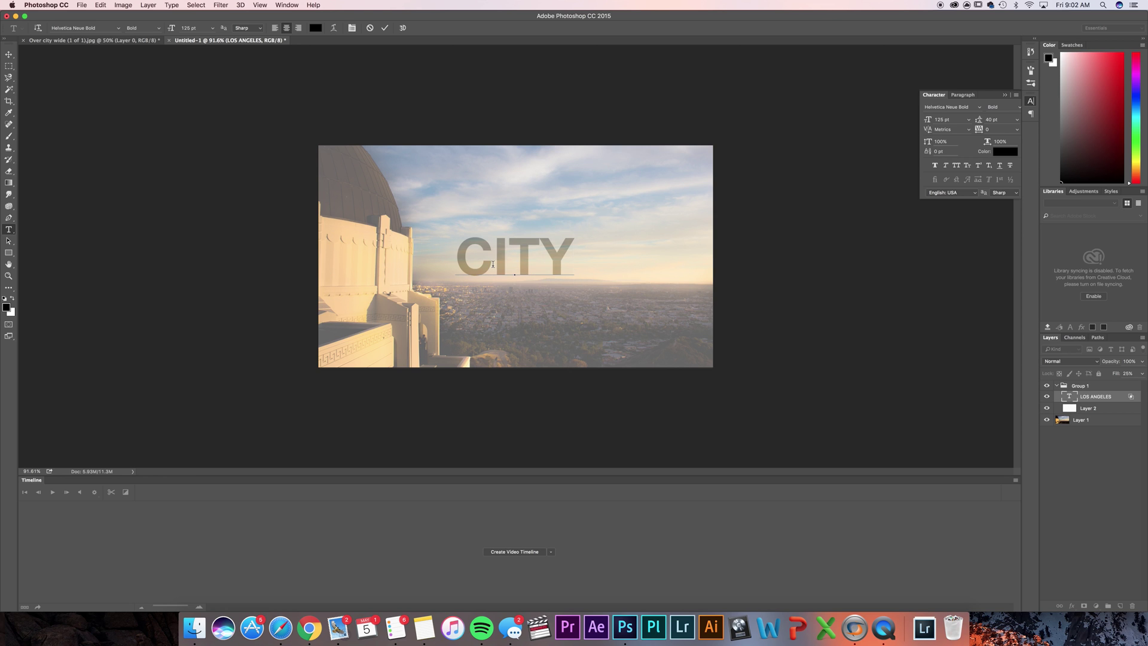
key(super+Return)
click(188, 28)
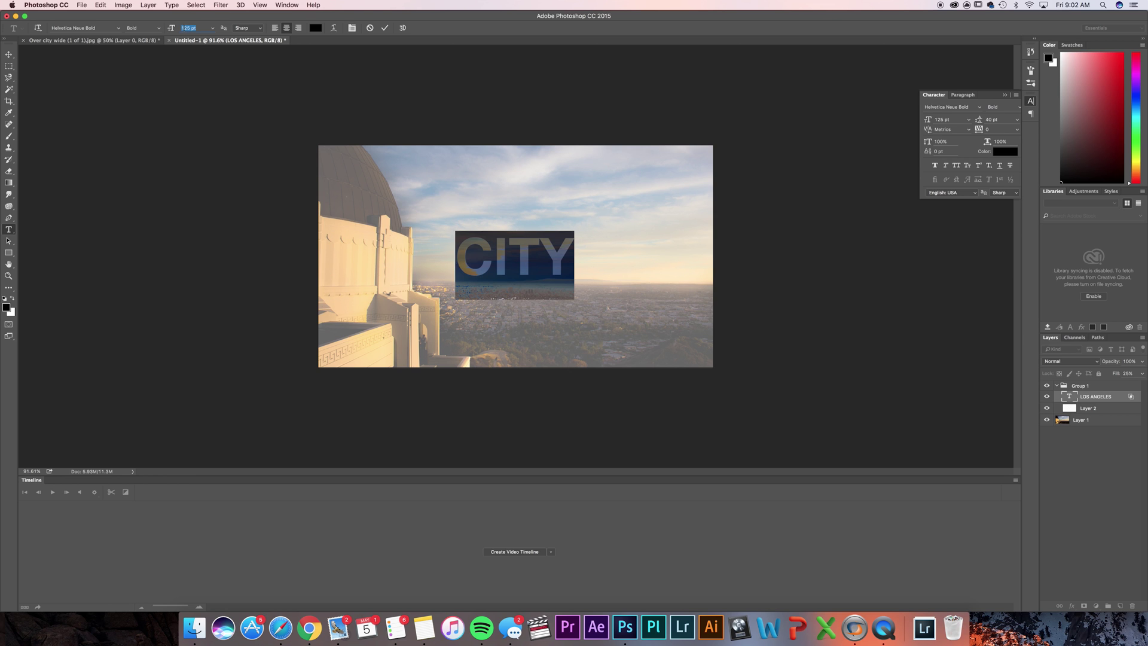
text(300)
click(9, 54)
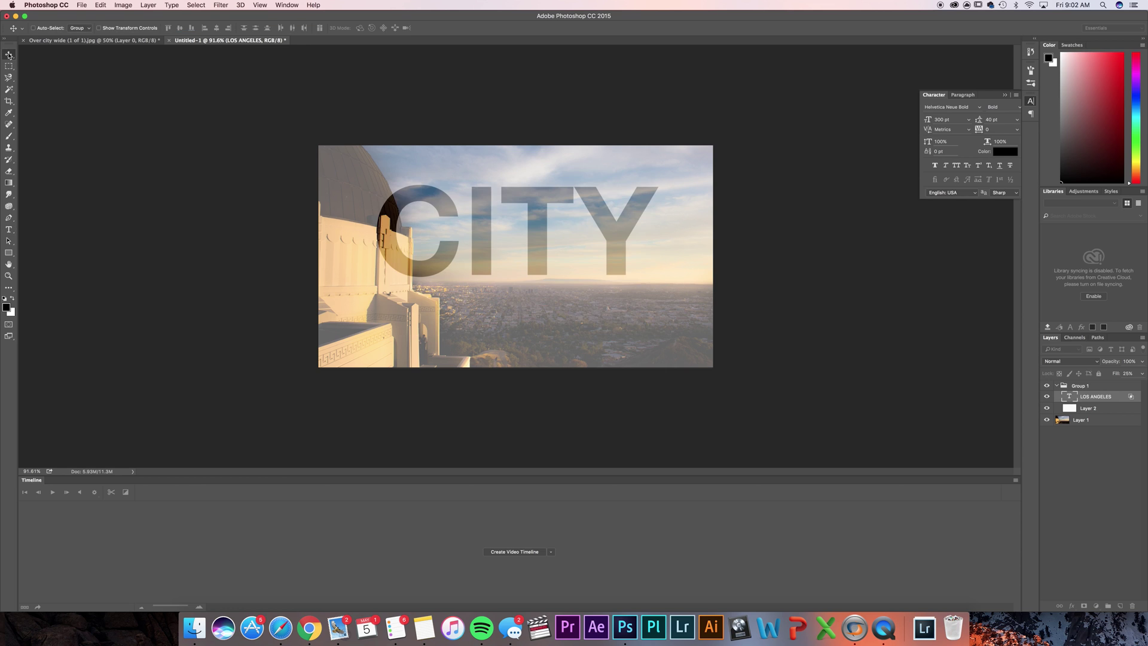
- Position the CITY text large across the upper sky of the photo
drag(476, 234, 525, 218)
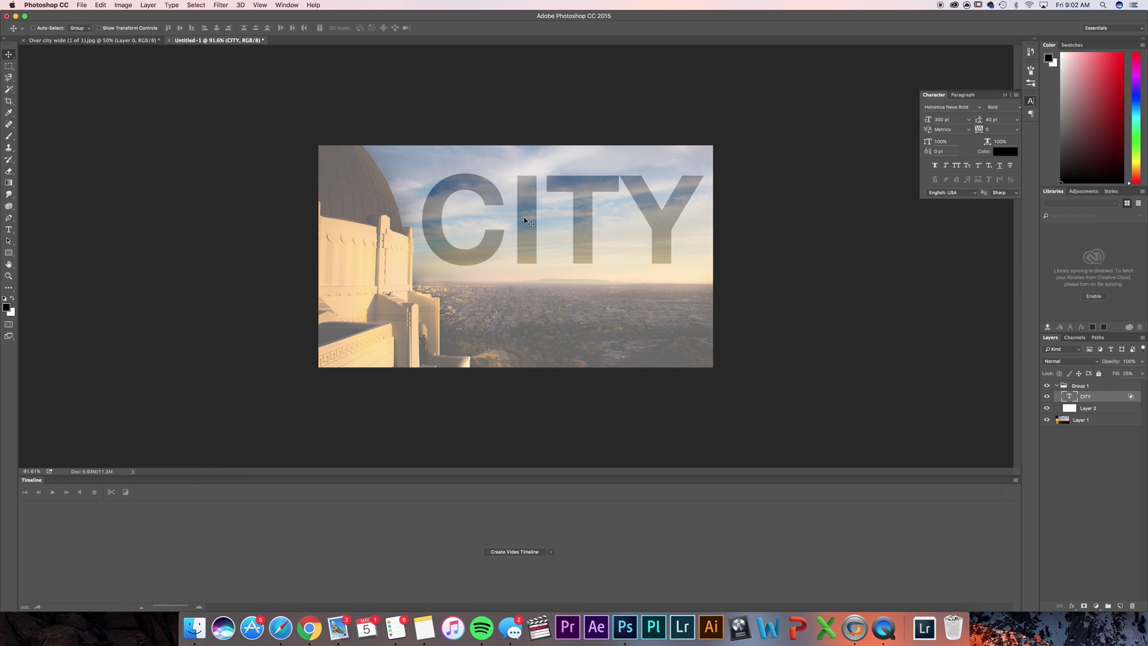
drag(524, 219, 525, 295)
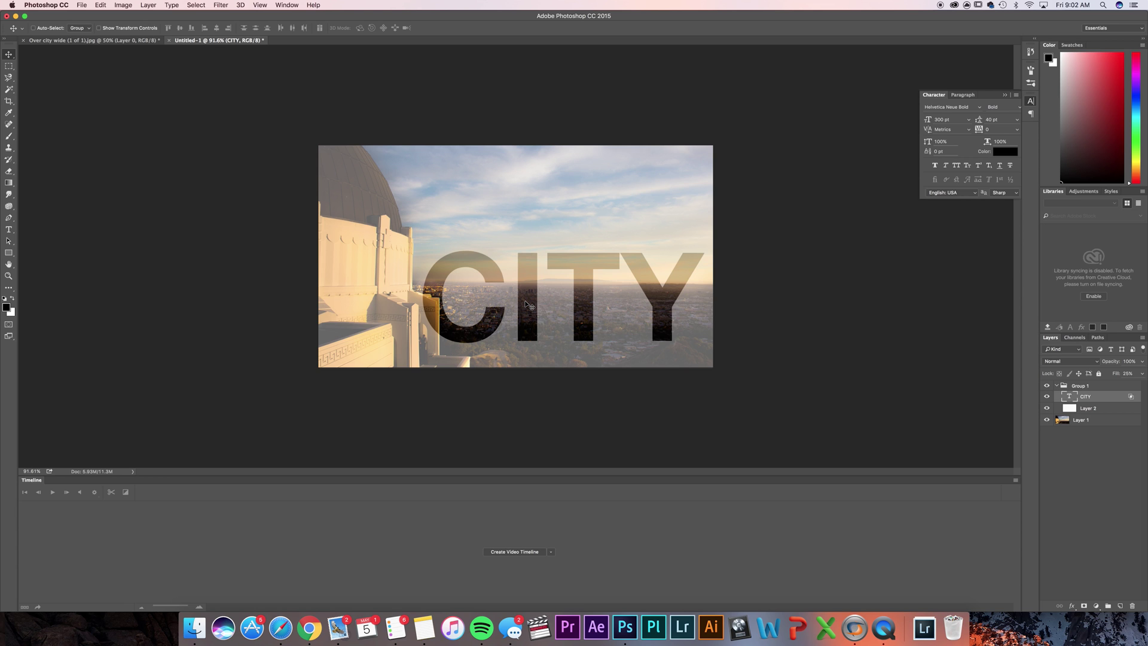
drag(526, 305, 521, 216)
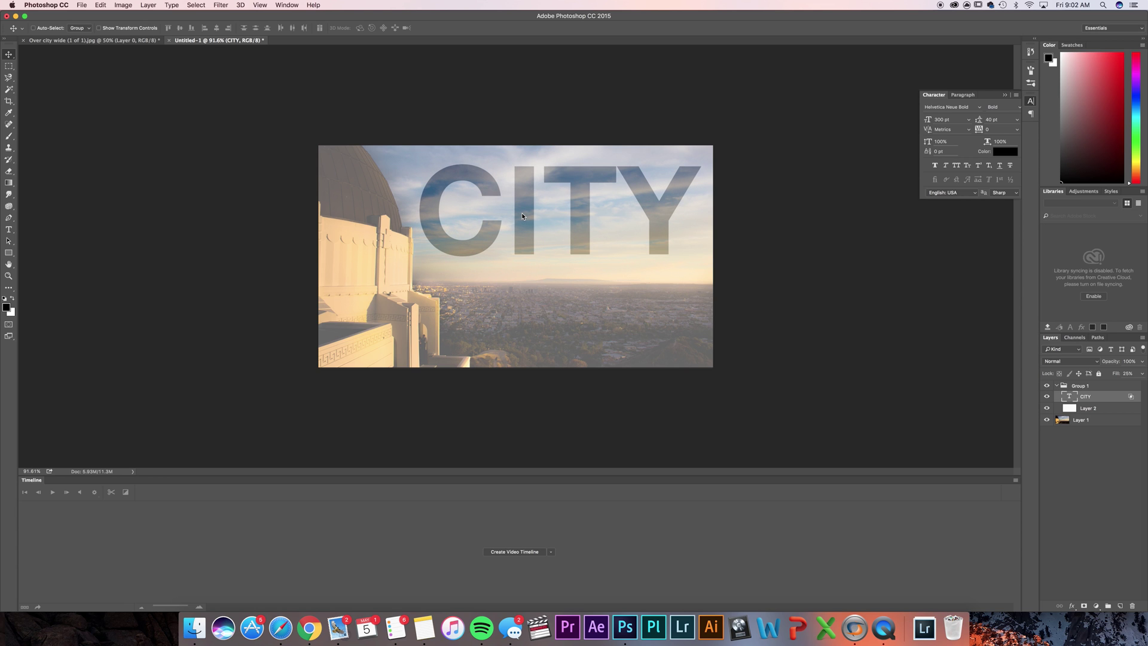